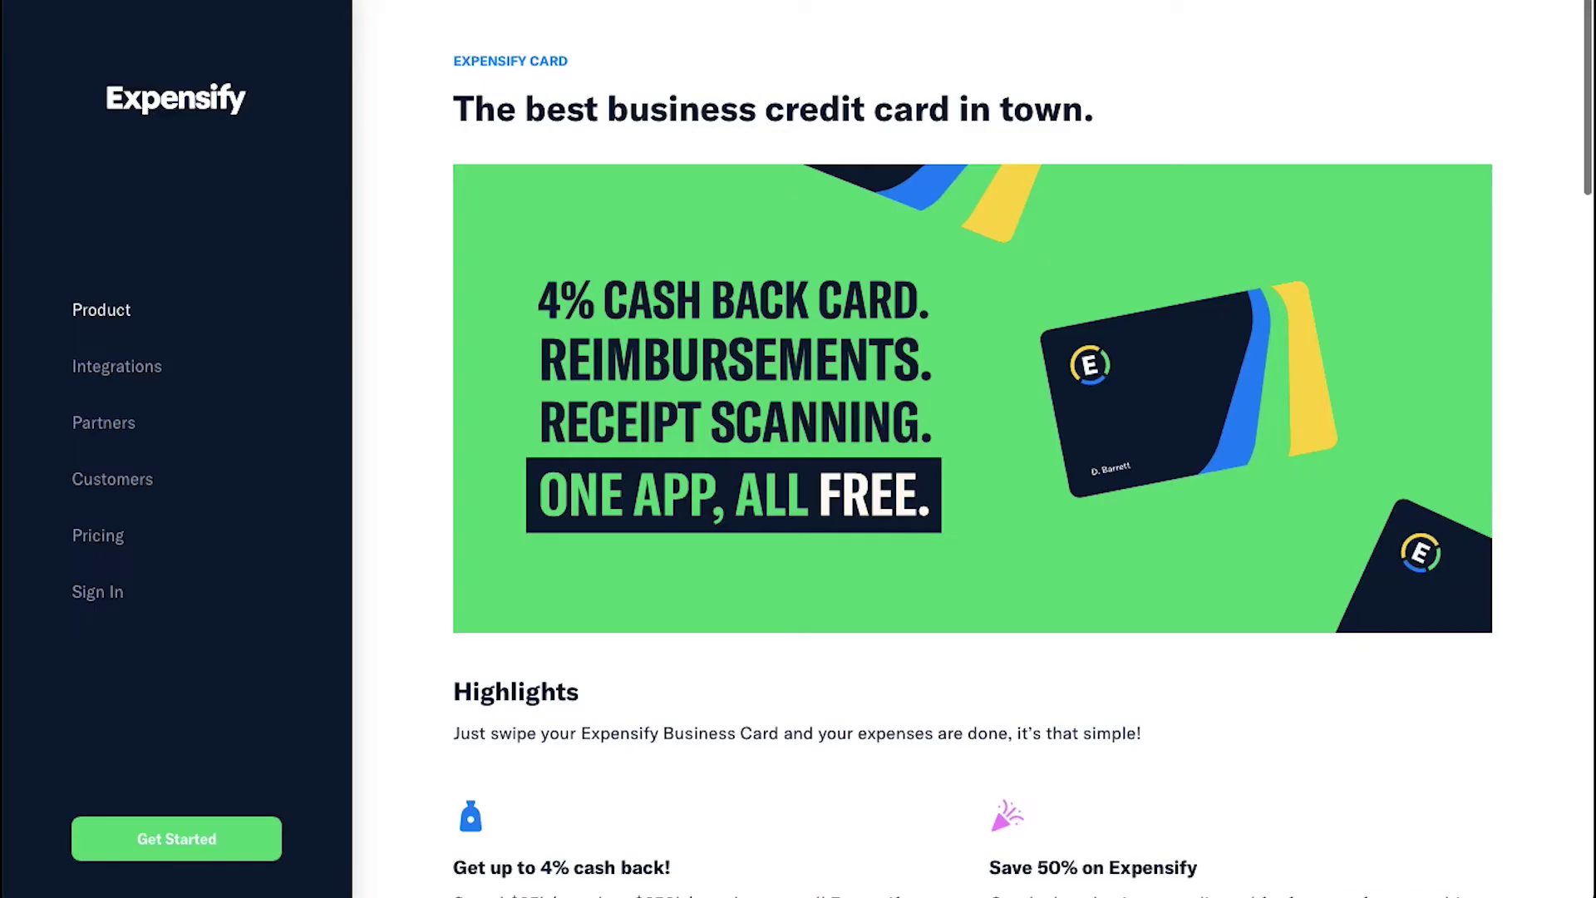
Scroll down the Expensify Card page past Highlights to the Exclusive Perks partner list
{"action": "scroll", "coordinate": [972, 449], "scroll_direction": "down", "scroll_amount": 6}
{"action": "scroll", "coordinate": [973, 448], "scroll_direction": "down", "scroll_amount": 11}
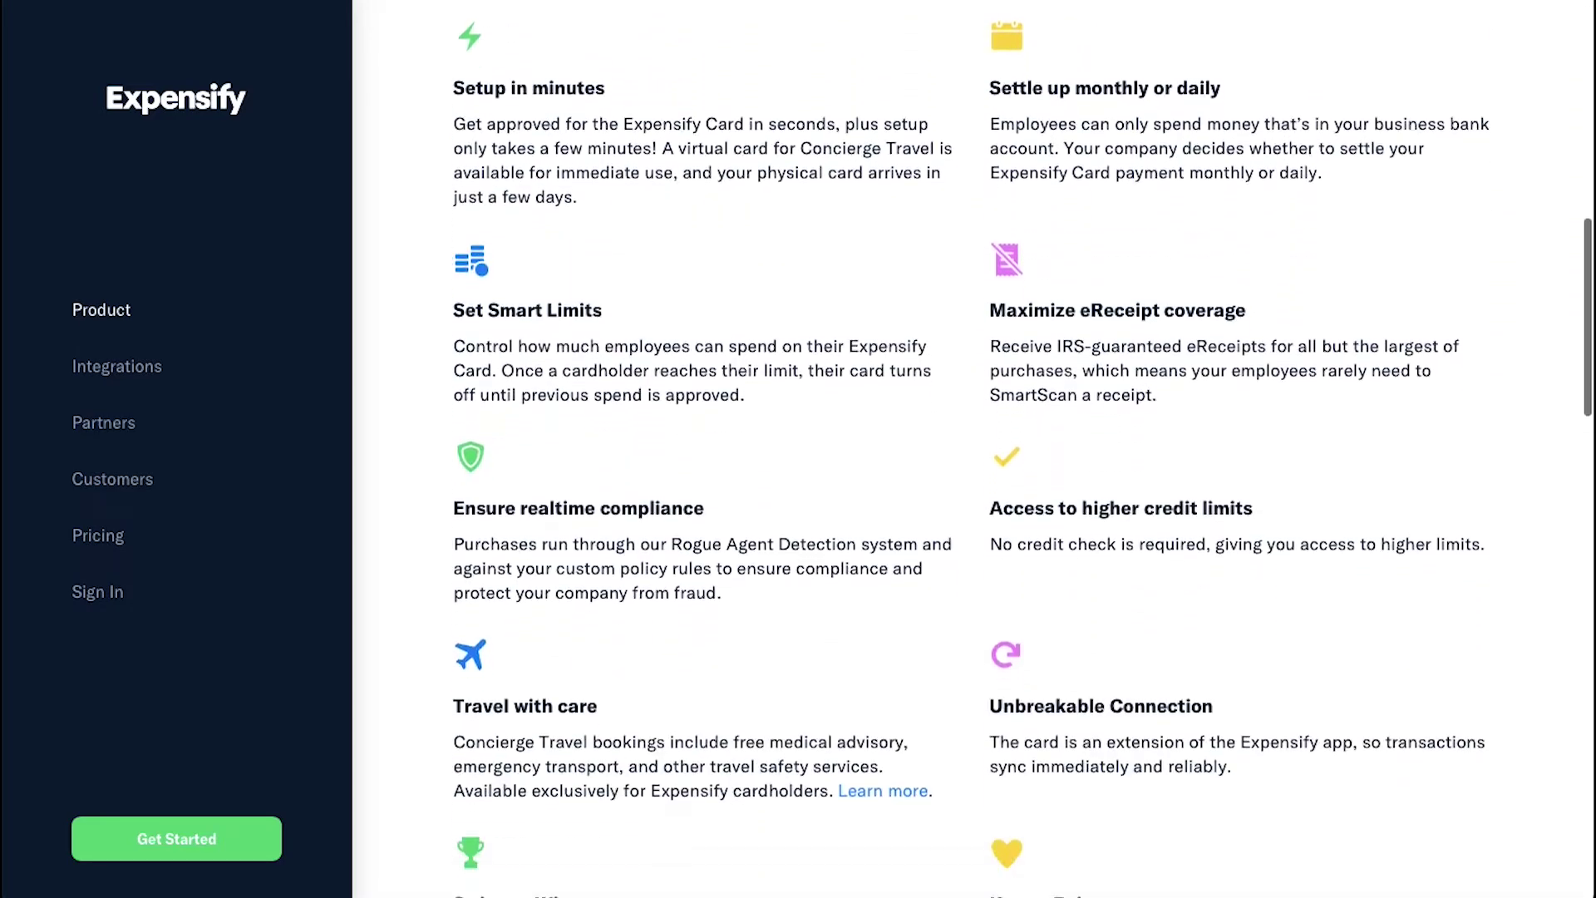
{"action": "scroll", "coordinate": [972, 449], "scroll_direction": "down", "scroll_amount": 8}
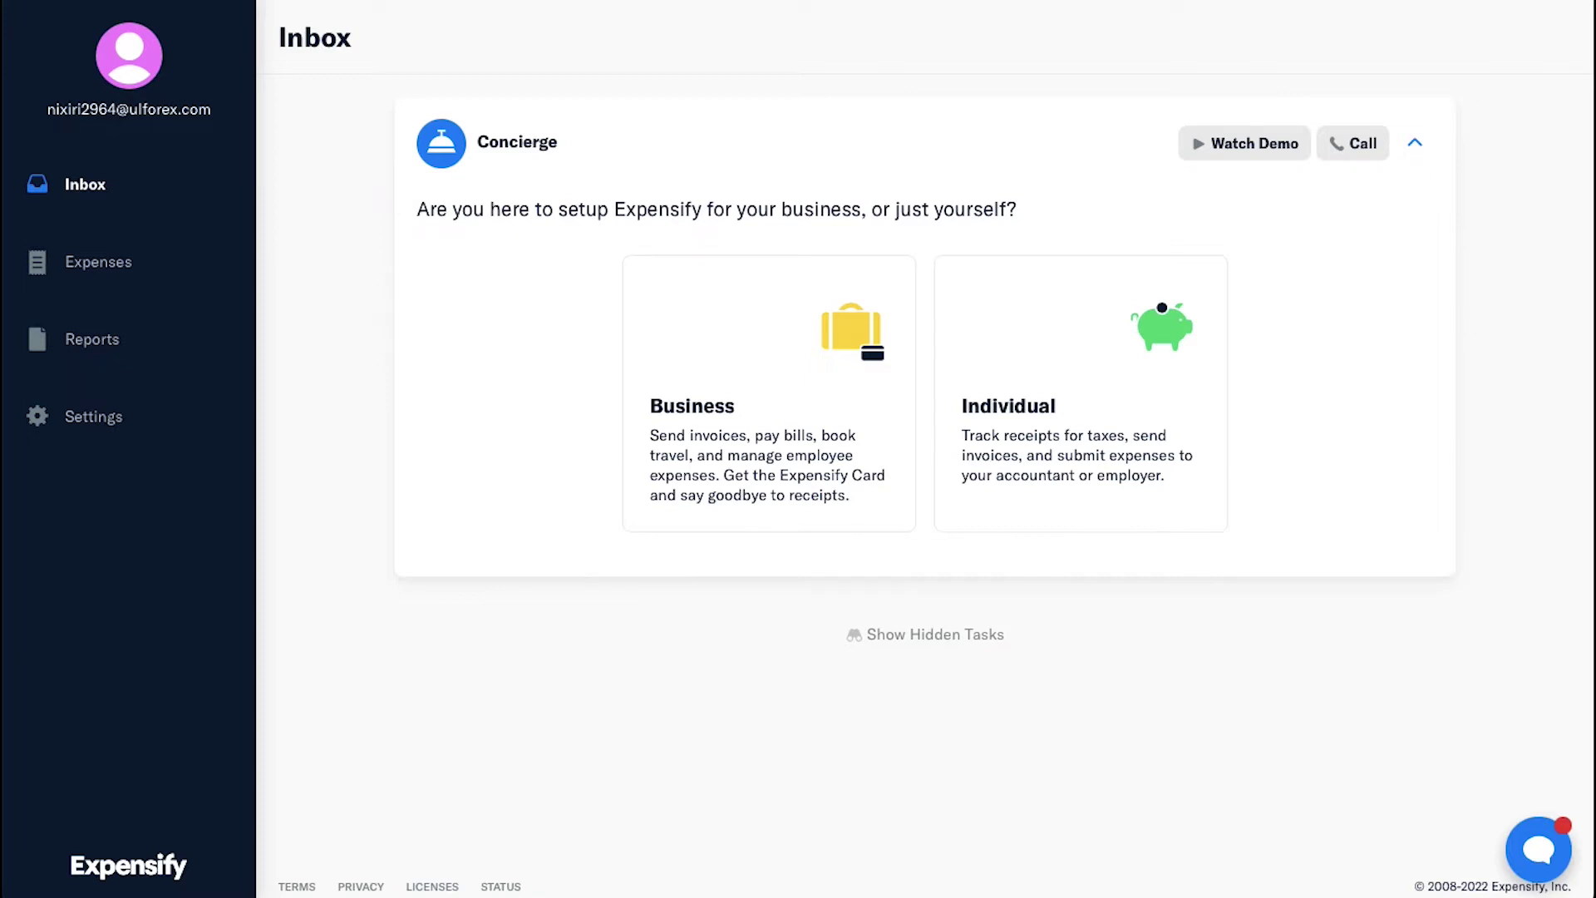
{"action": "left_click", "coordinate": [100, 262]}
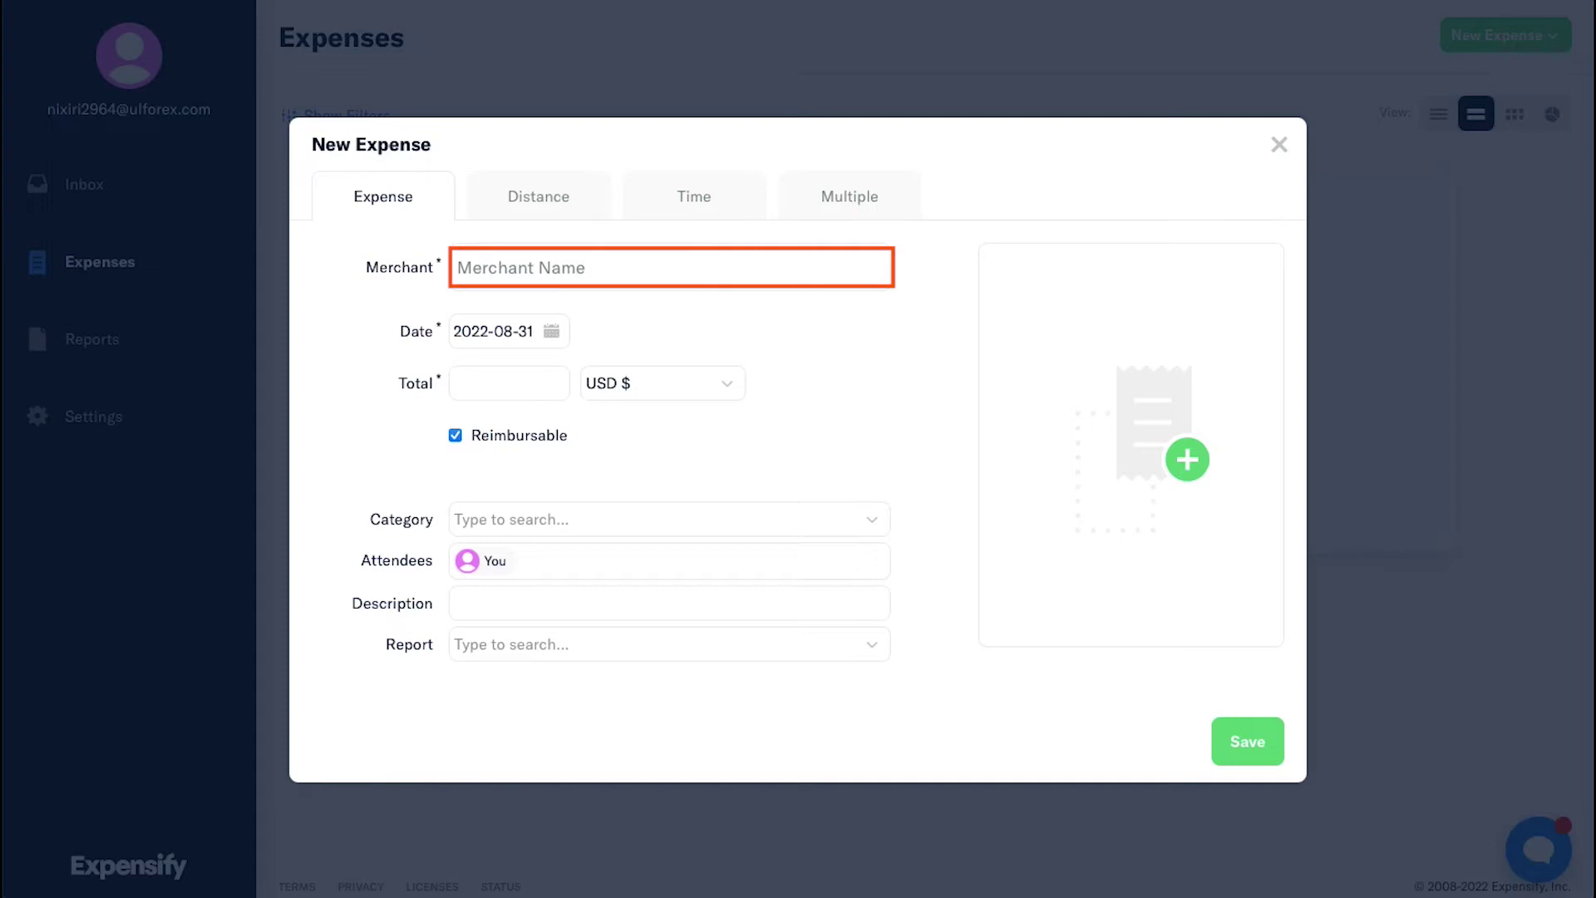
Enter merchant Pet Store, total 25, and choose the Utilities category
{"action": "type", "text": "Pet Store"}
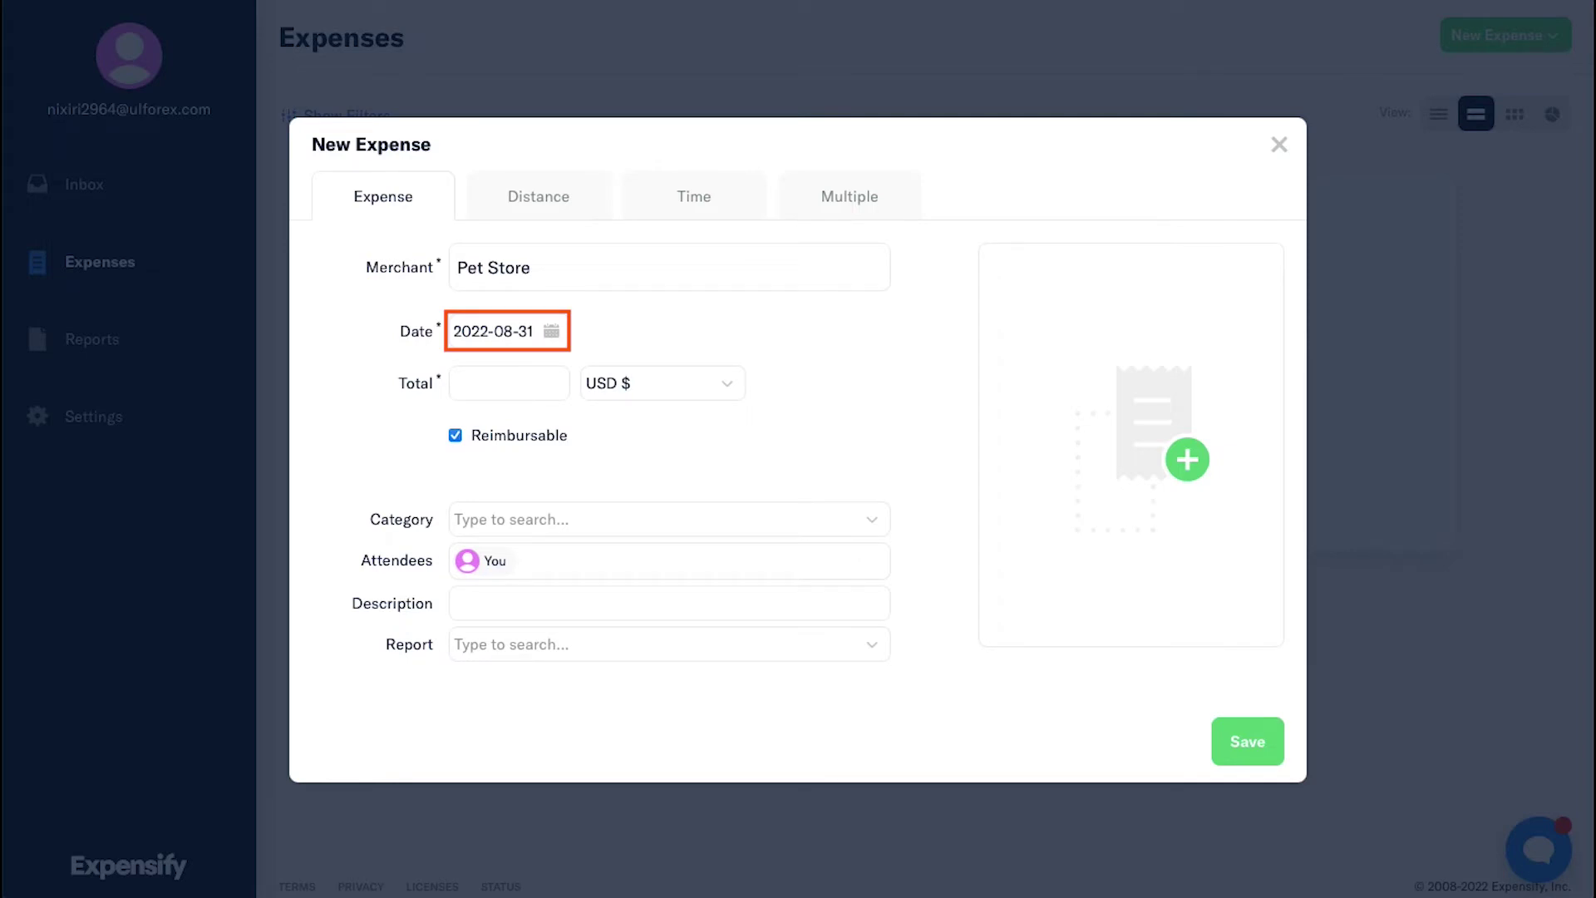
{"action": "type", "text": "25"}
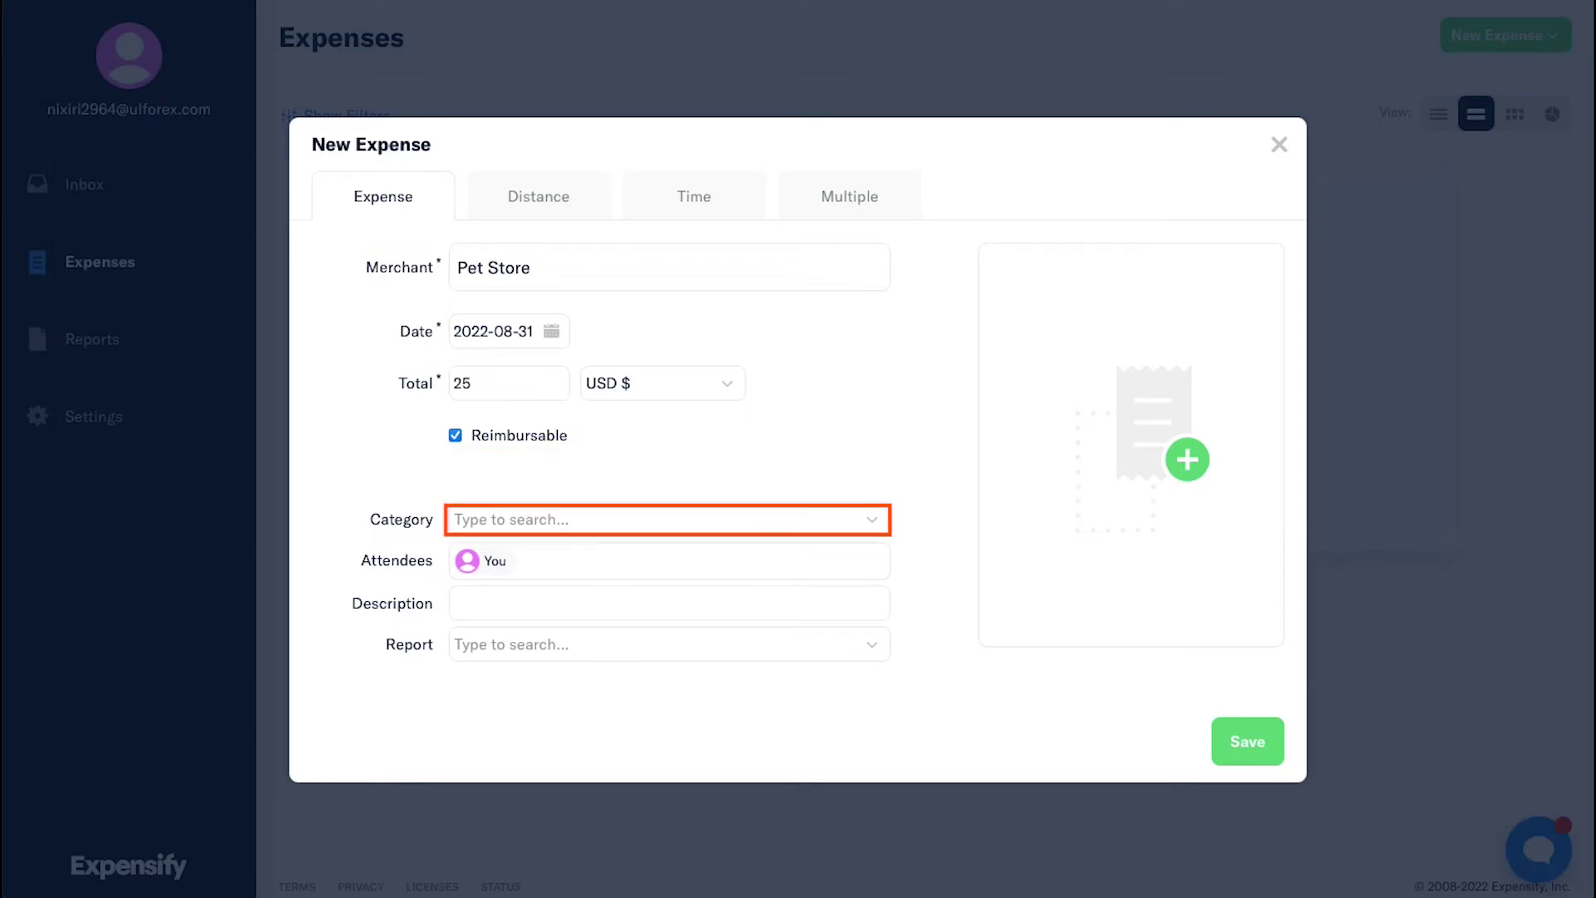
{"action": "left_click", "coordinate": [498, 519]}
{"action": "scroll", "coordinate": [669, 715], "scroll_direction": "down", "scroll_amount": 5}
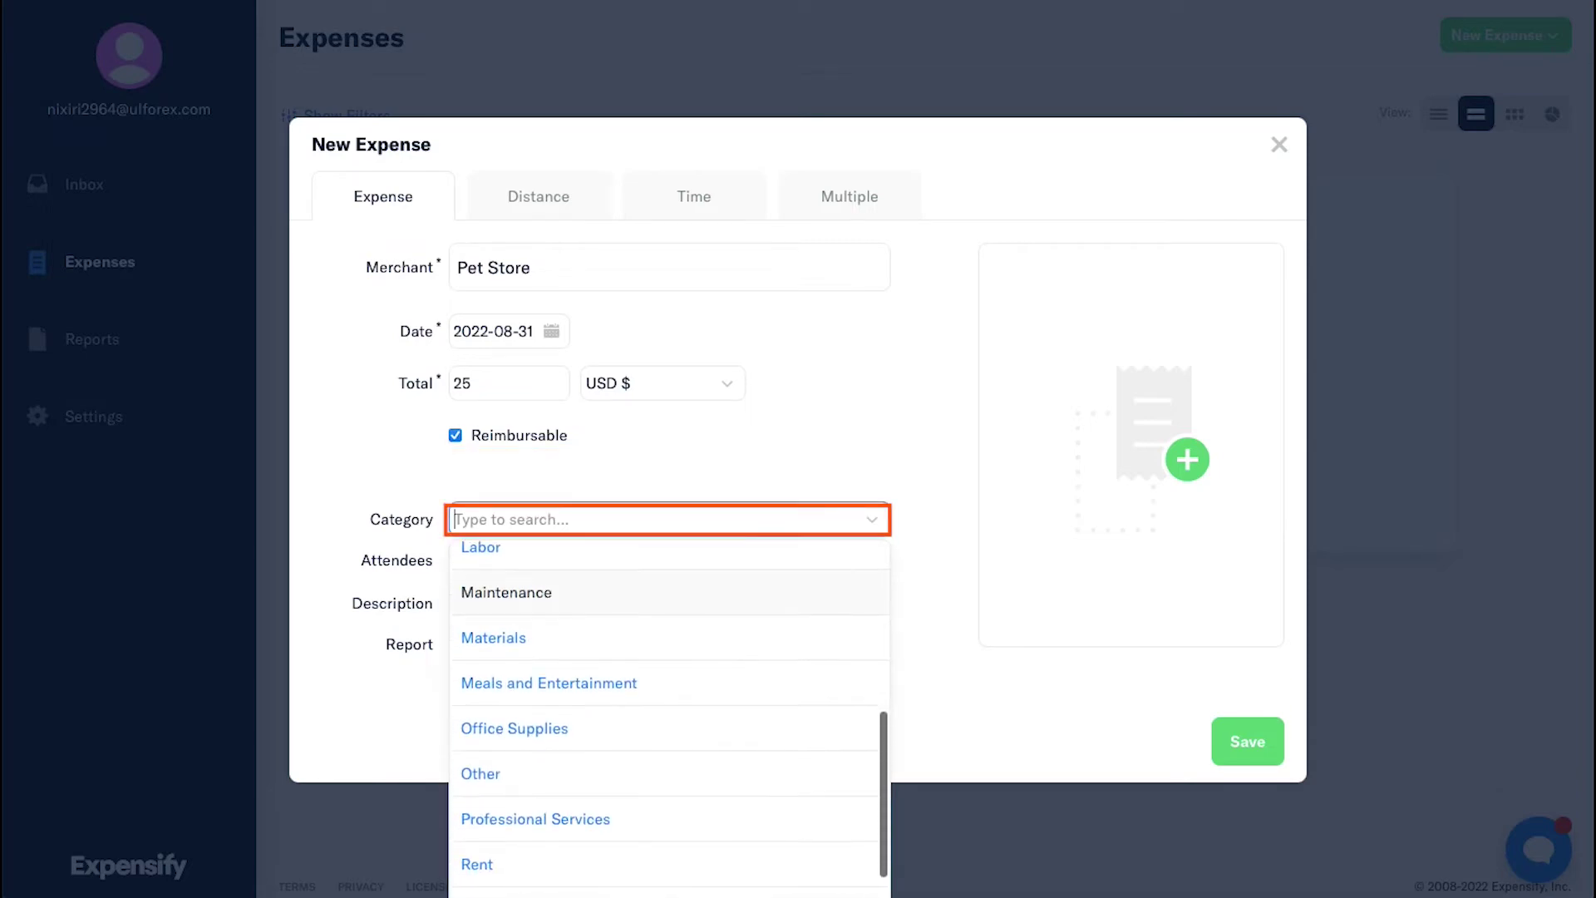
{"action": "scroll", "coordinate": [669, 714], "scroll_direction": "down", "scroll_amount": 2}
{"action": "left_click", "coordinate": [486, 894]}
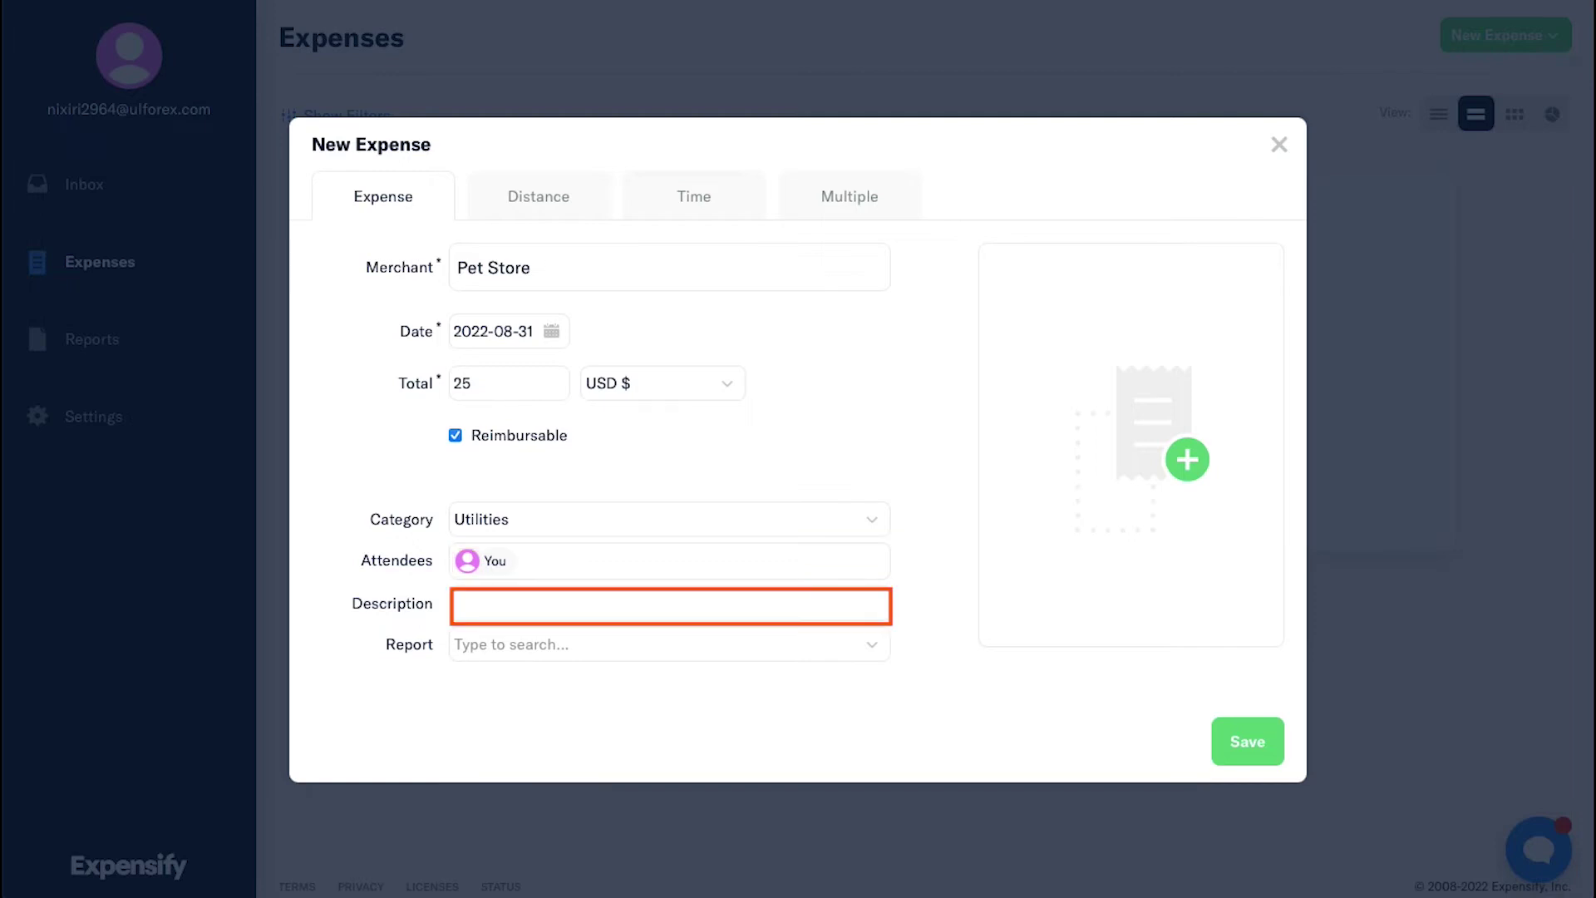
Add the description 'Food stuff for dogs' and set Report to (none)
{"action": "left_click", "coordinate": [669, 605]}
{"action": "type", "text": "Foo"}
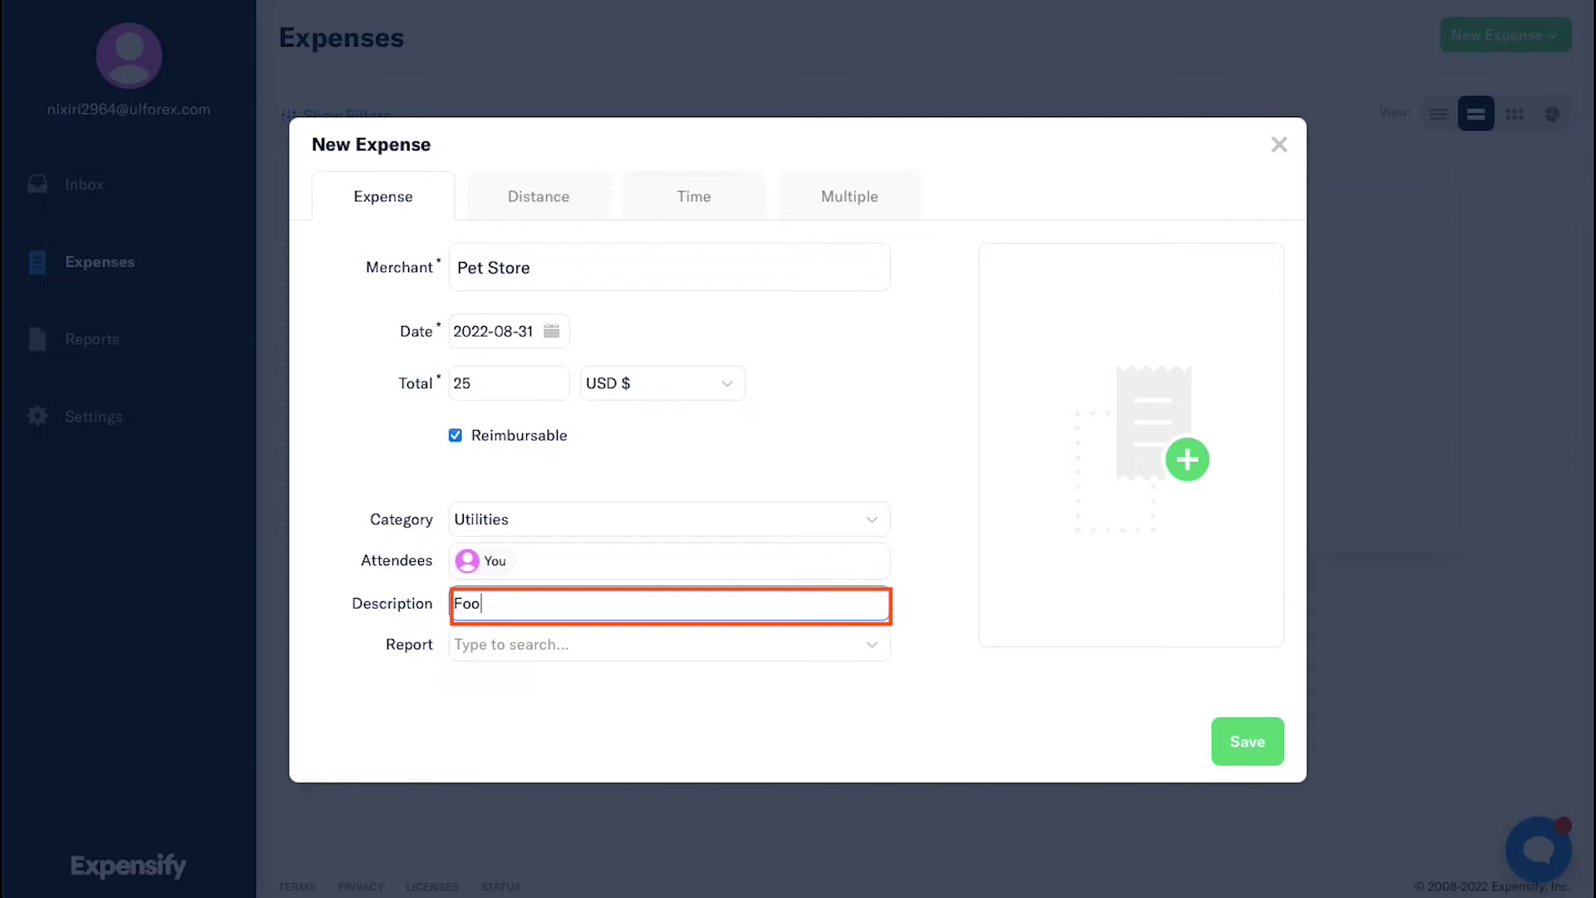
{"action": "type", "text": "d stuff for dogs"}
{"action": "left_click", "coordinate": [669, 645]}
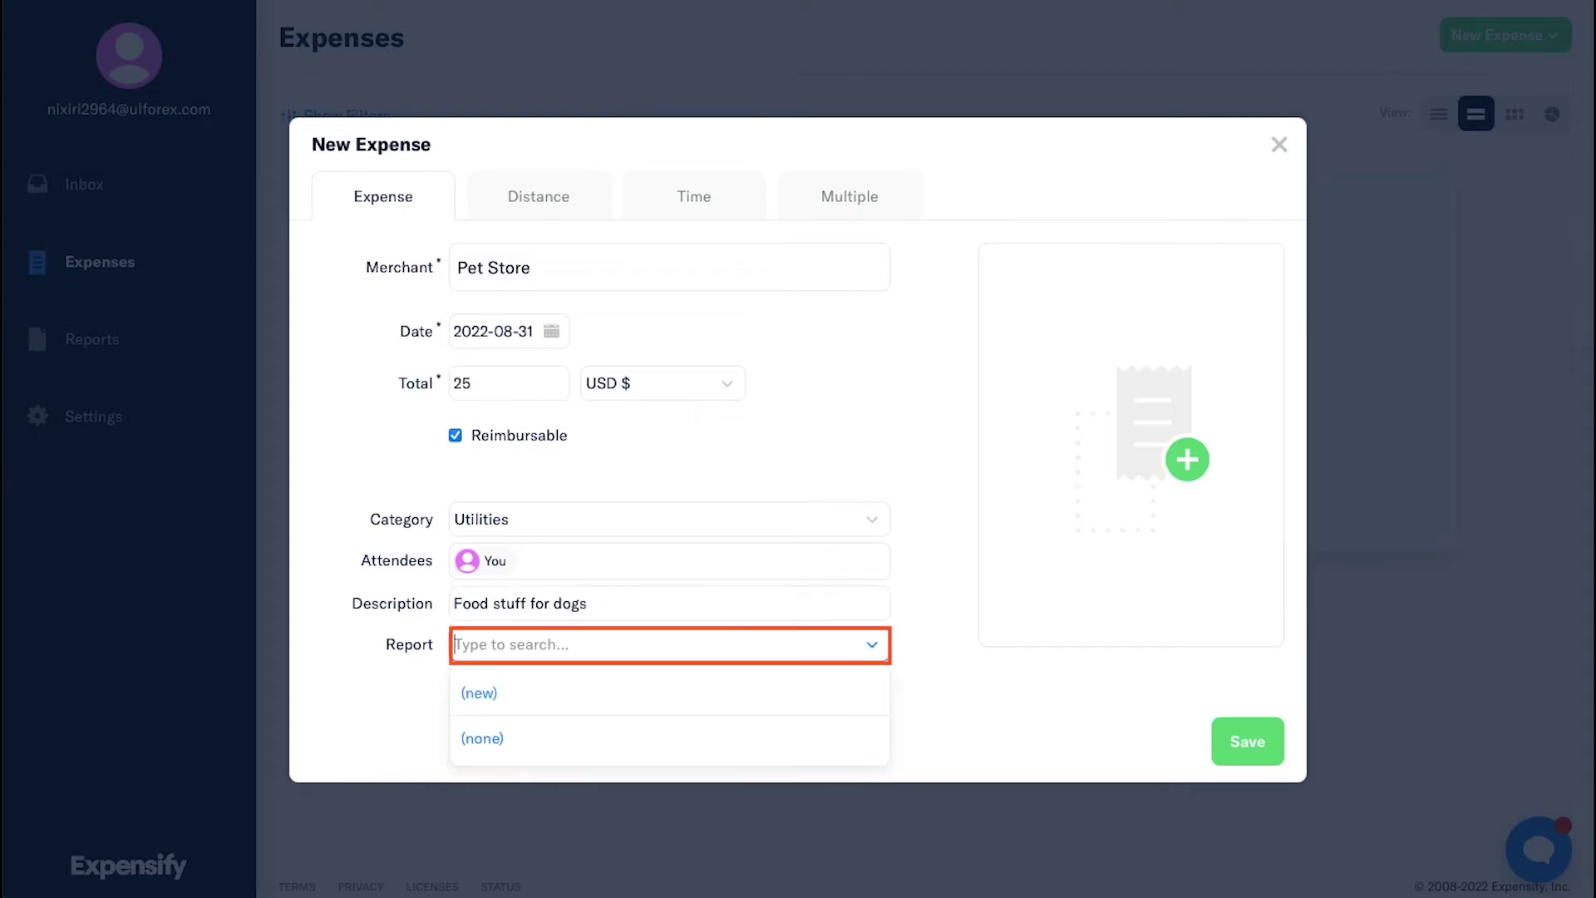
{"action": "key", "text": "Down"}
{"action": "key", "text": "Down"}
{"action": "key", "text": "Return"}
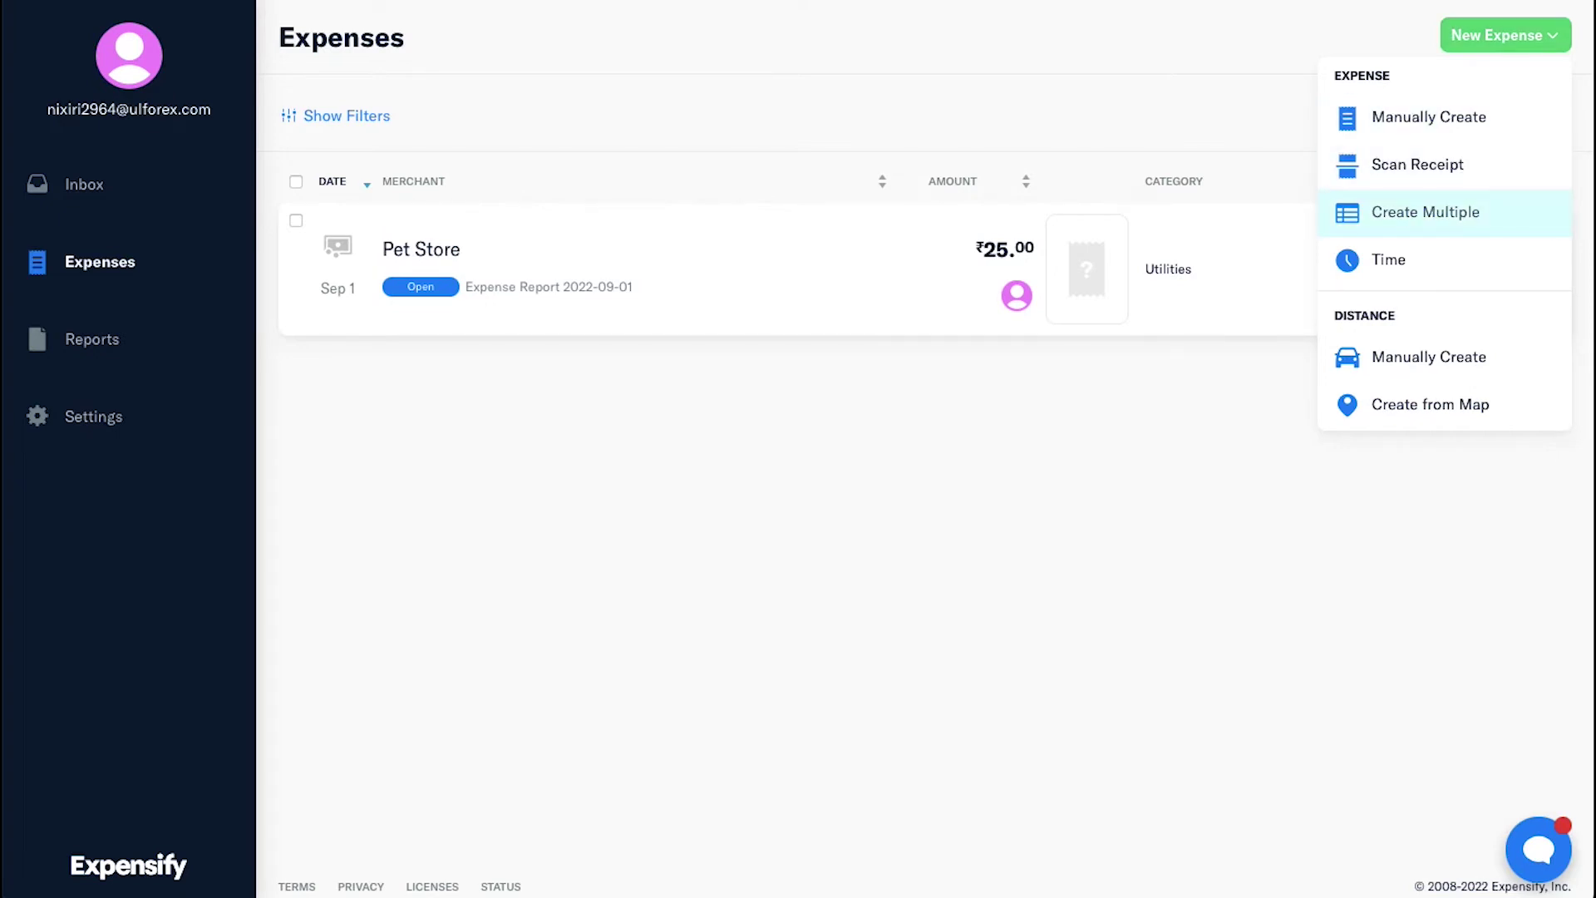
In the Multiple expenses form, set the date, merchant Grooming Store and total 34
{"action": "left_click", "coordinate": [1425, 212]}
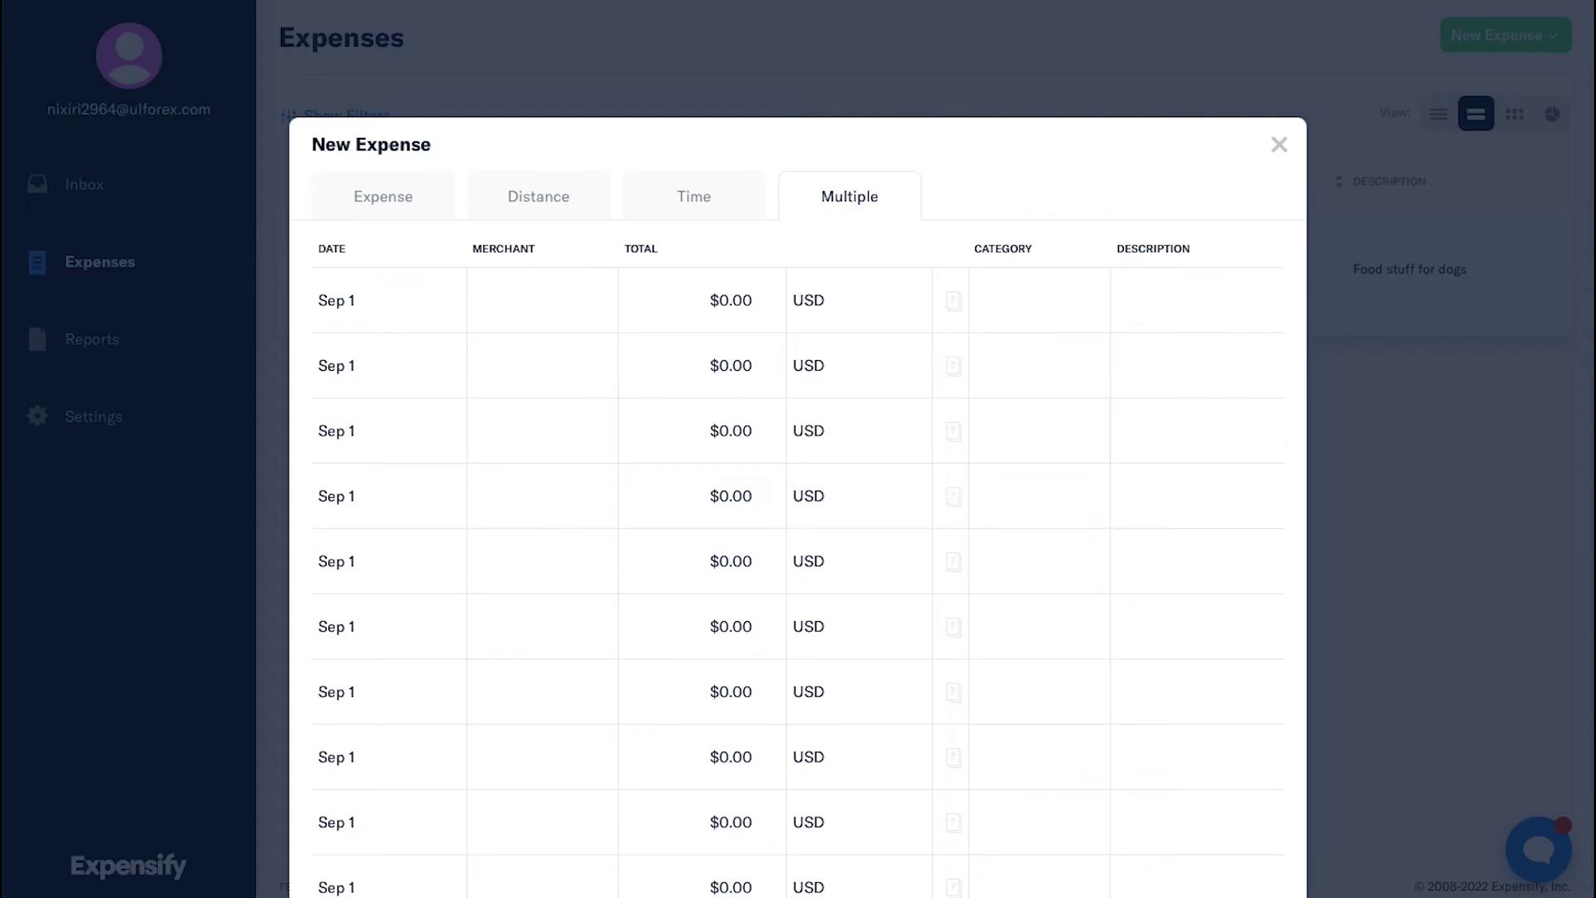
{"action": "left_click", "coordinate": [336, 300]}
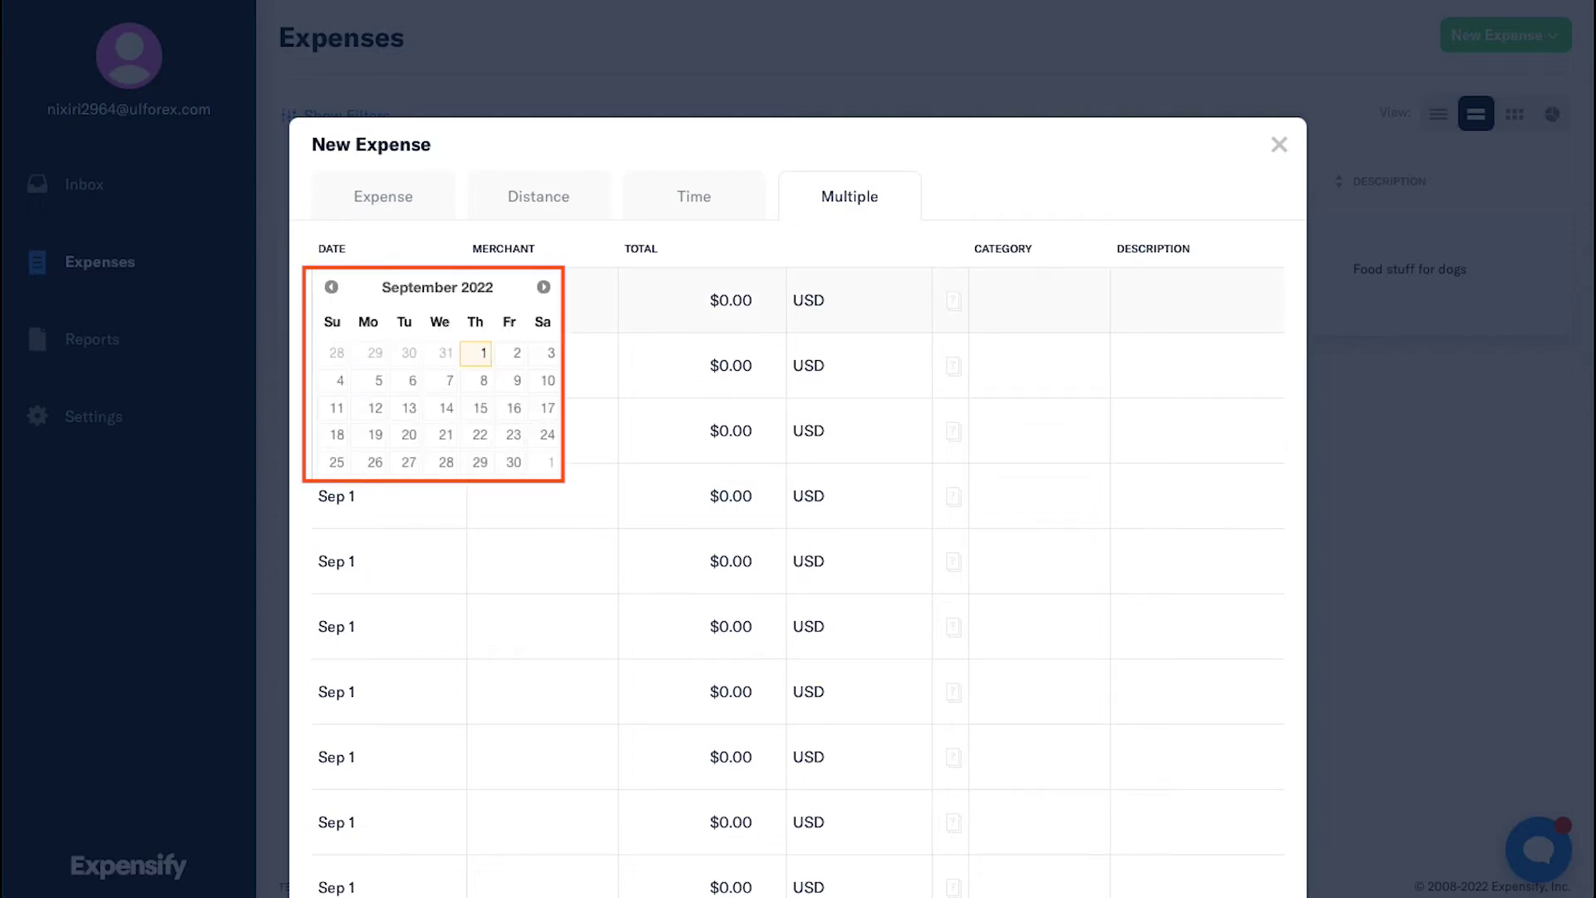
{"action": "left_click", "coordinate": [592, 300]}
{"action": "type", "text": "Grooming Store"}
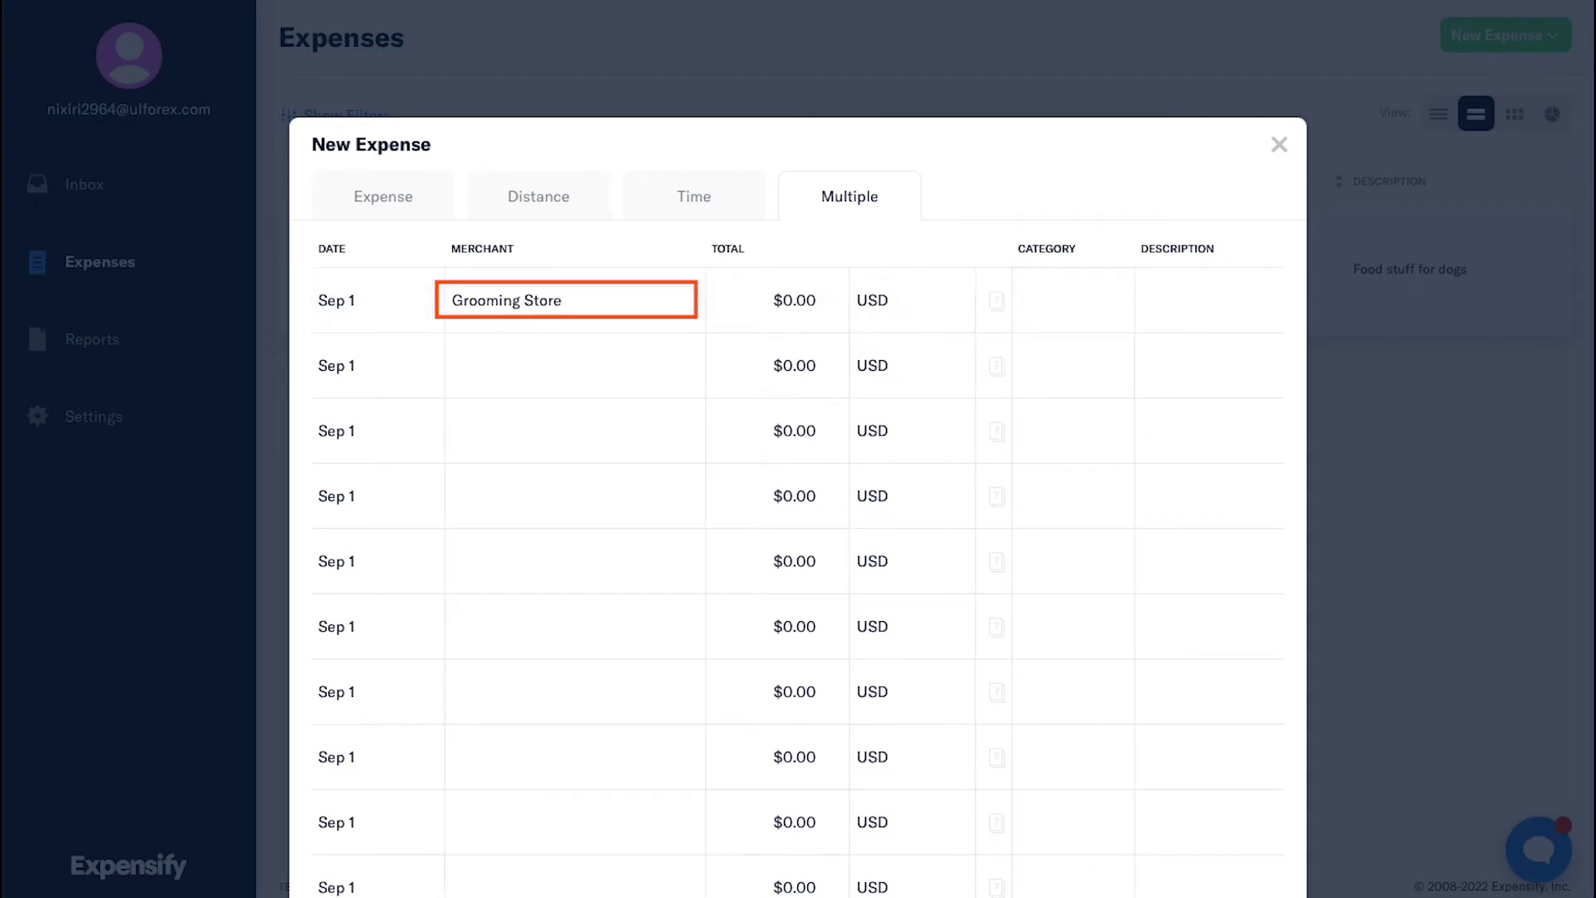
{"action": "key", "text": "Tab"}
{"action": "type", "text": "34"}
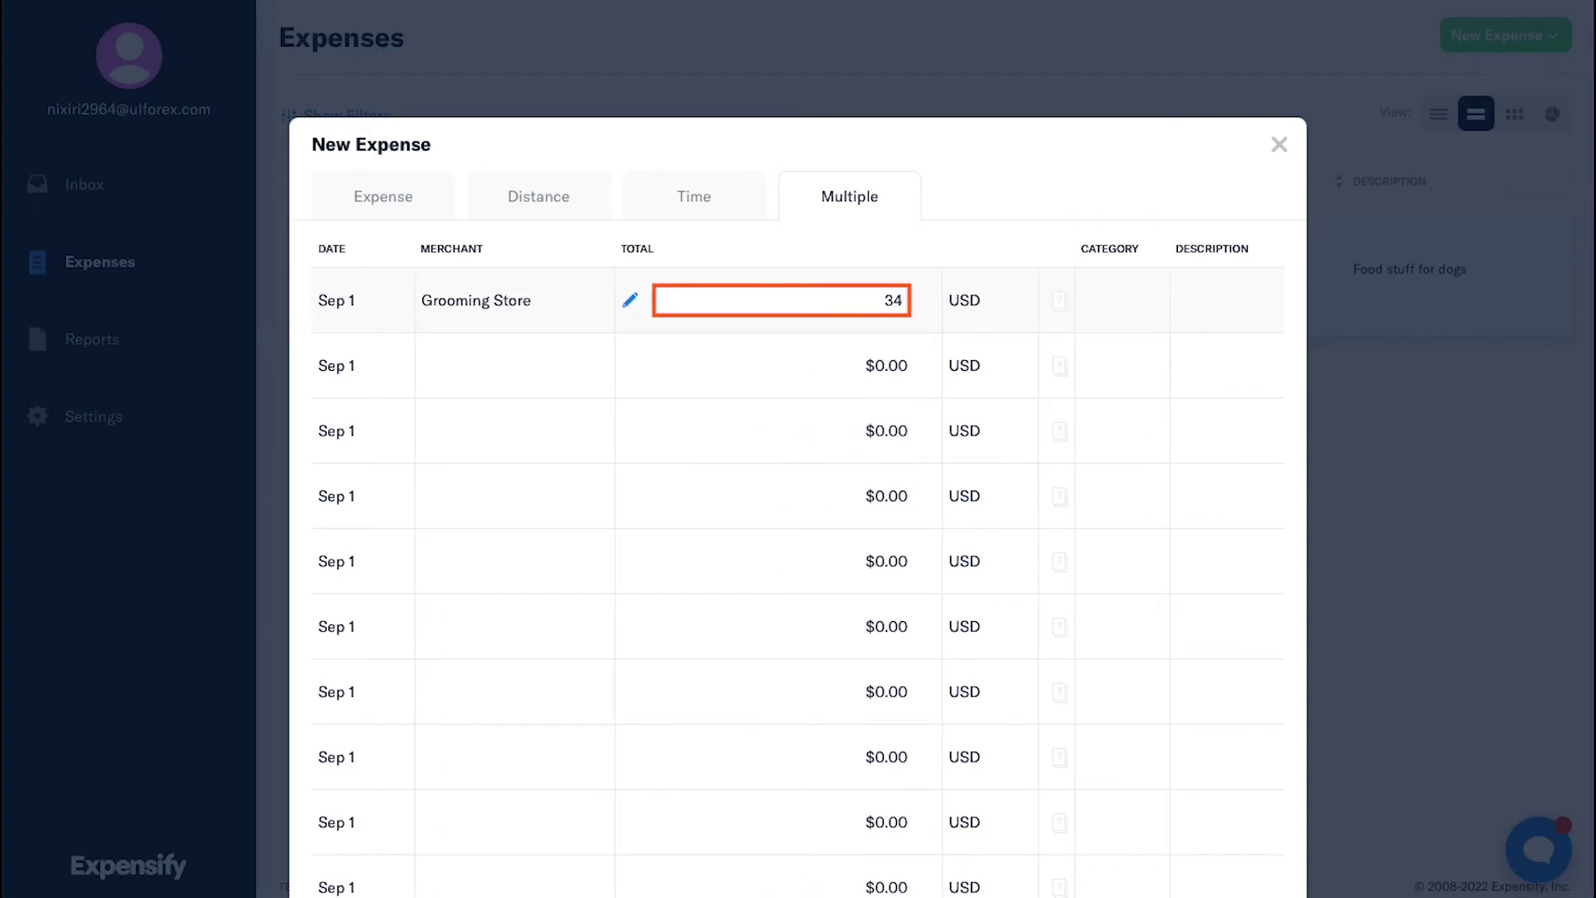
{"action": "key", "text": "Tab"}
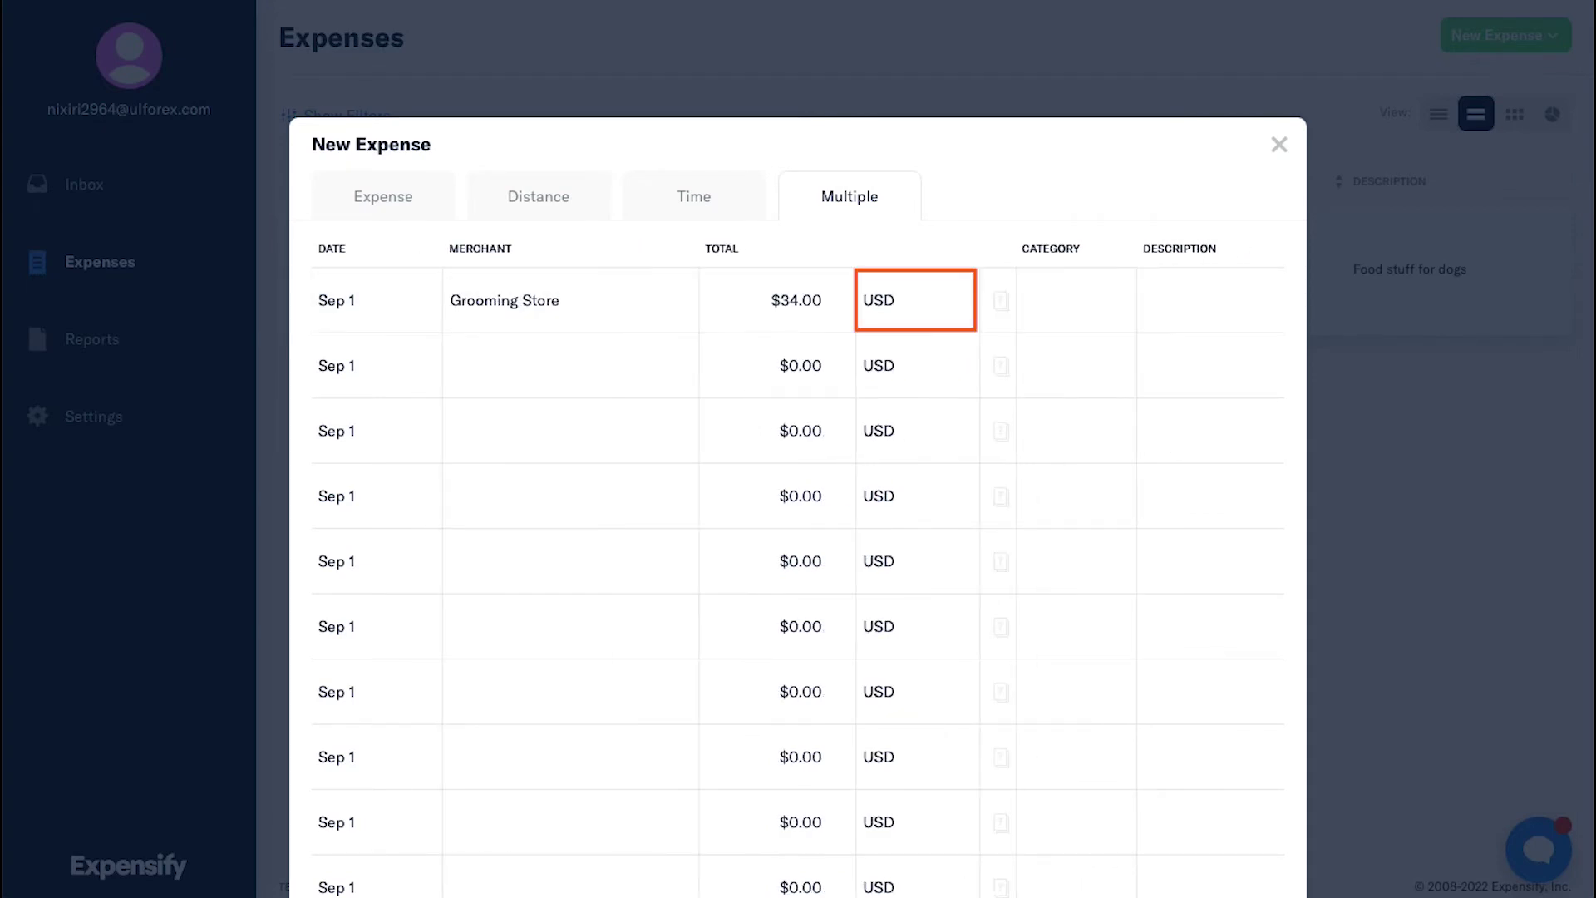
Give it category Utilities and description 'Grooming expenses', then save the expense
{"action": "key", "text": "Tab"}
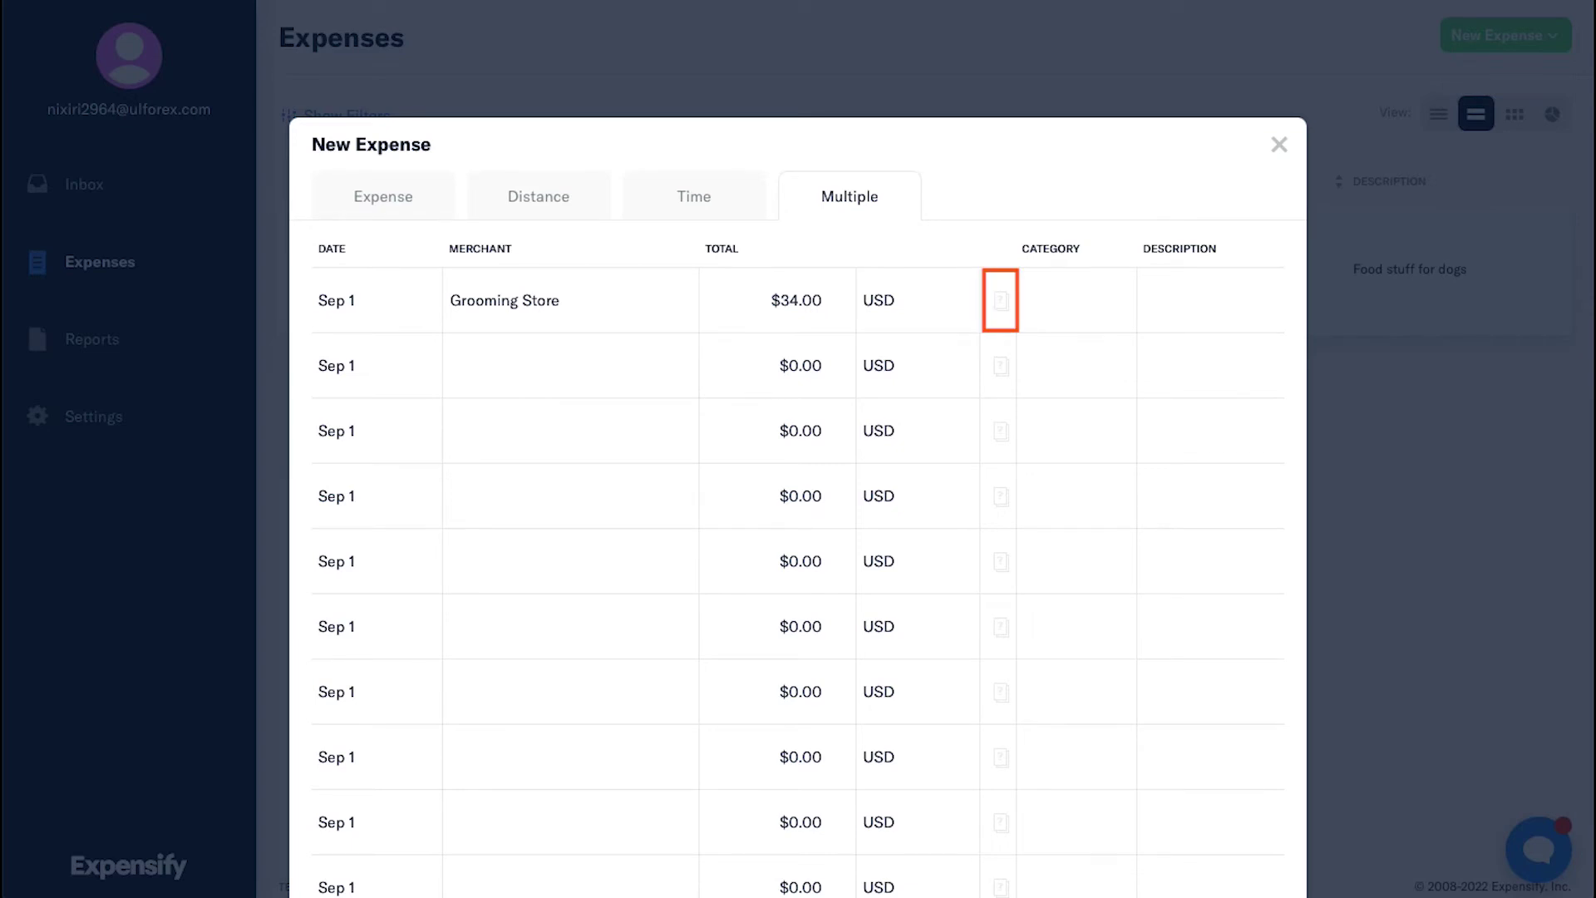
{"action": "key", "text": "Tab"}
{"action": "type", "text": "uti"}
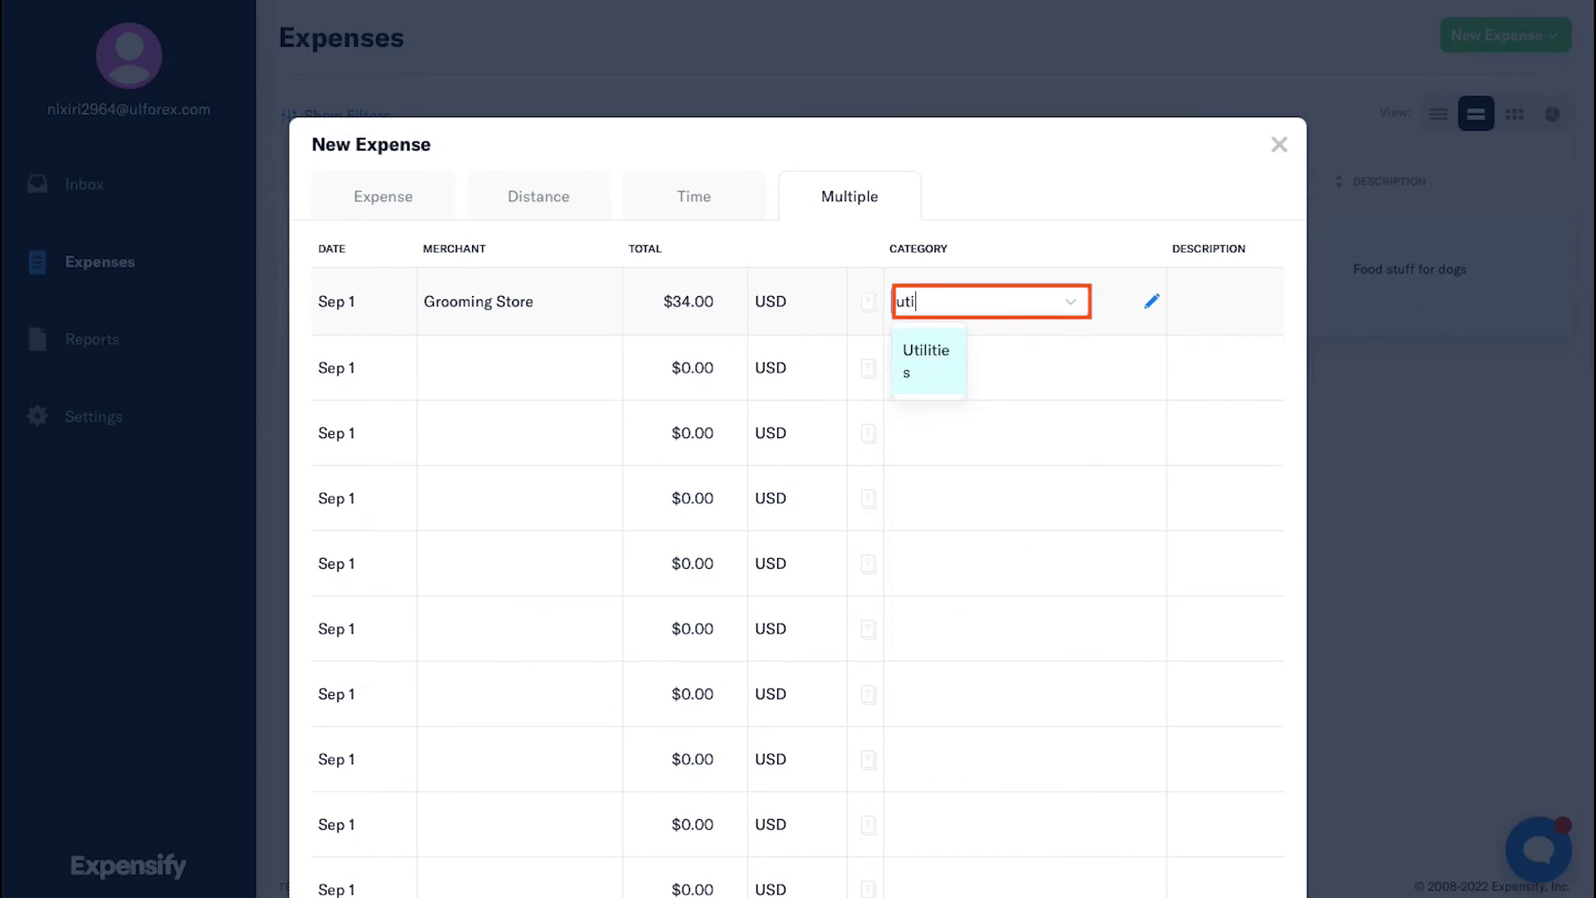
{"action": "key", "text": "Tab"}
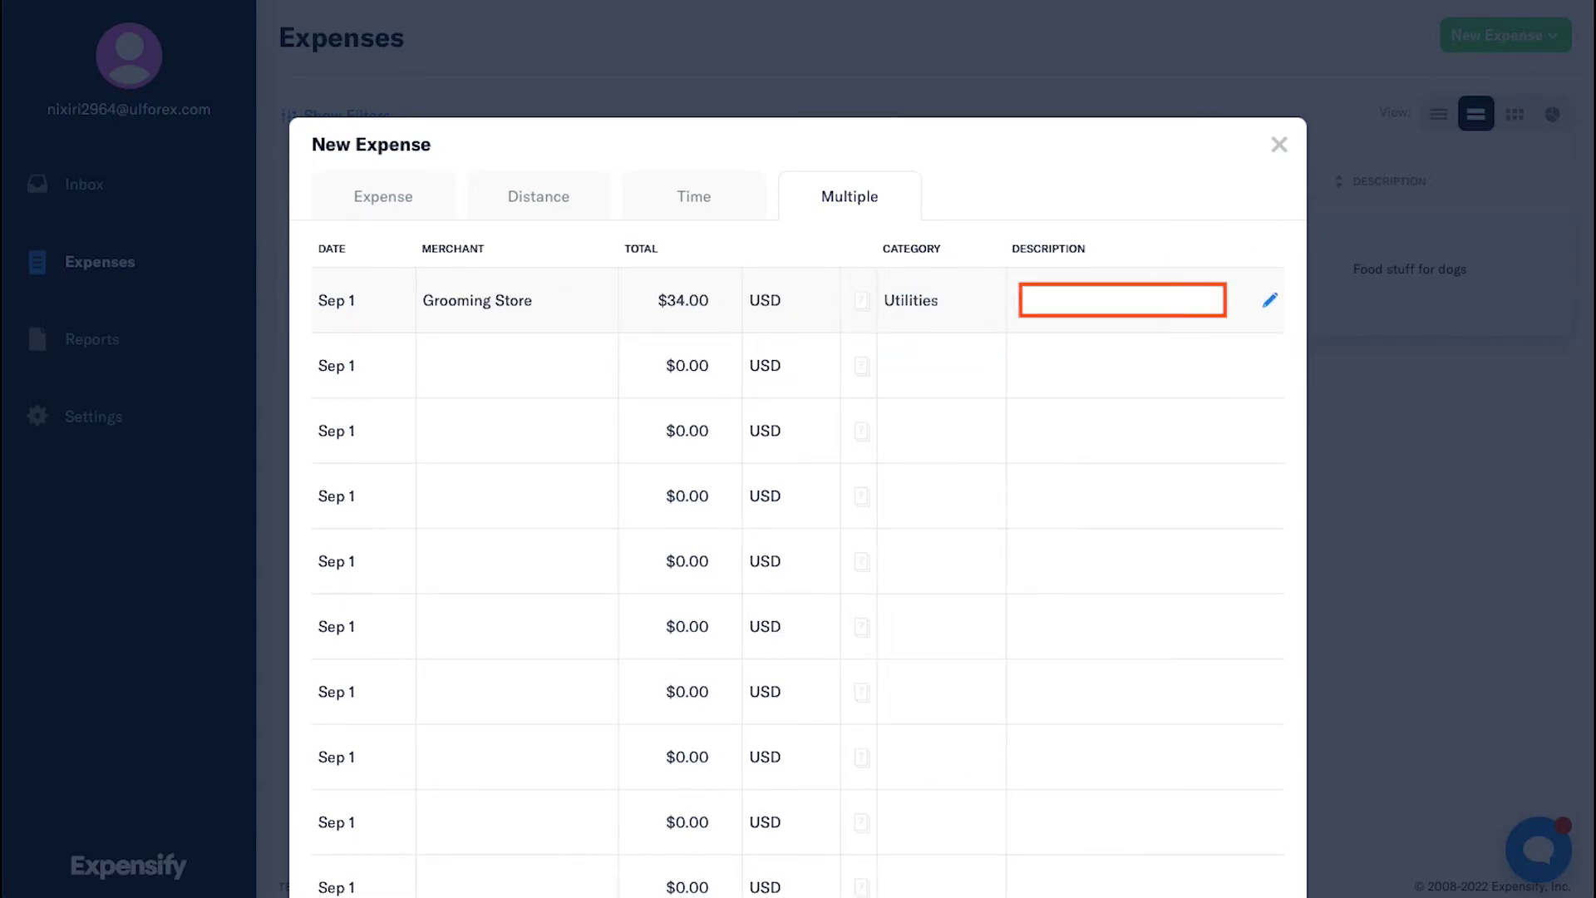
{"action": "type", "text": "Grooming expenses"}
{"action": "key", "text": "Return"}
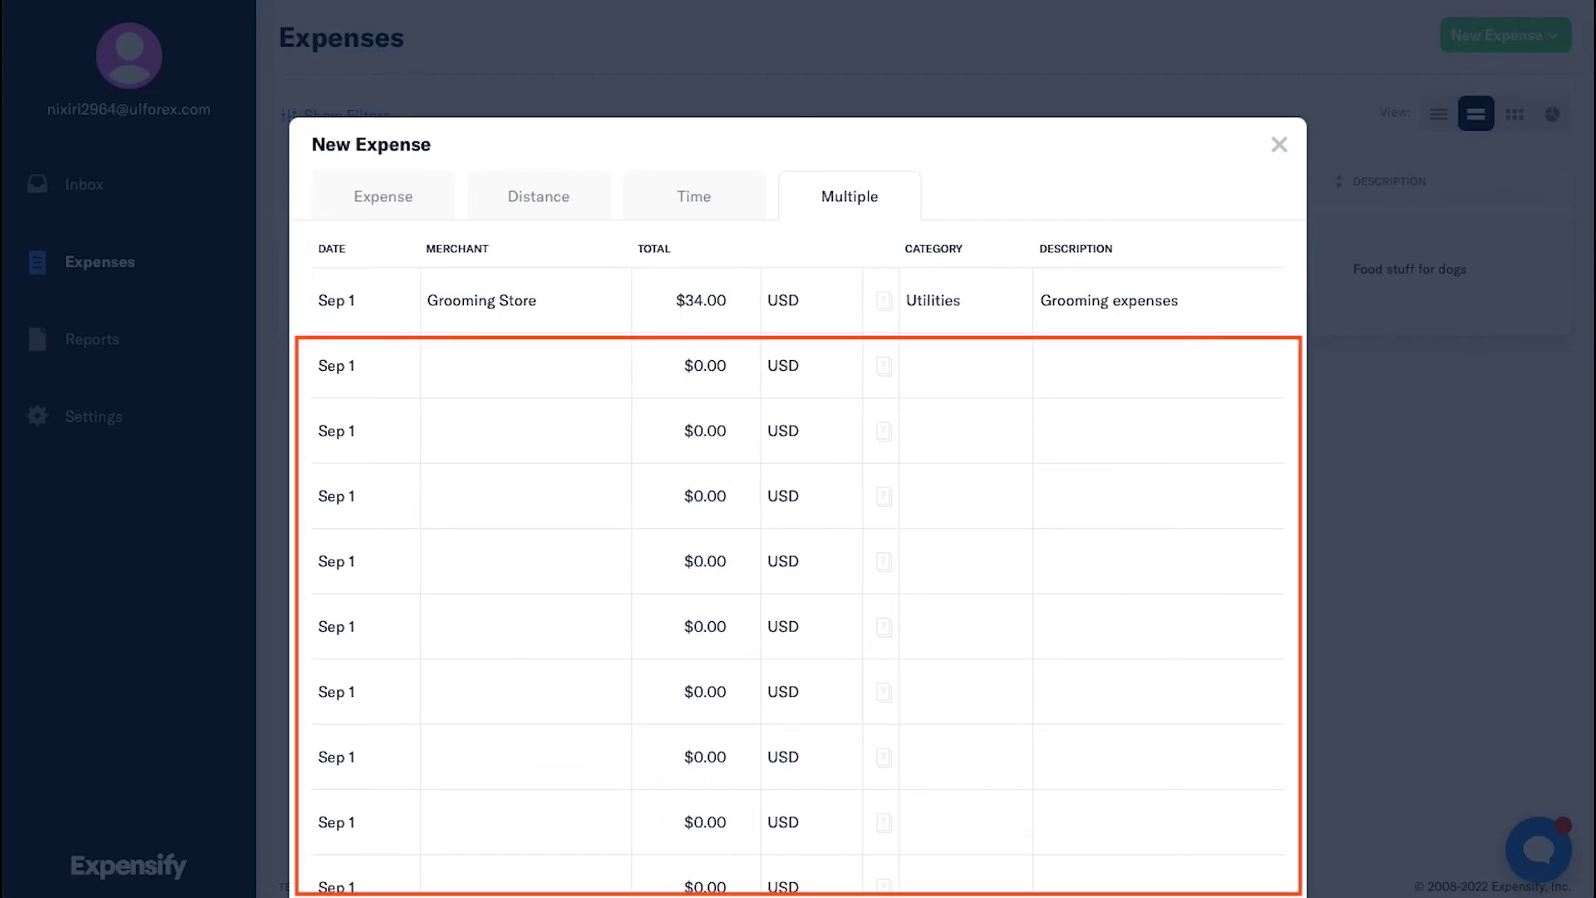
{"action": "scroll", "coordinate": [798, 449], "scroll_direction": "down", "scroll_amount": 2}
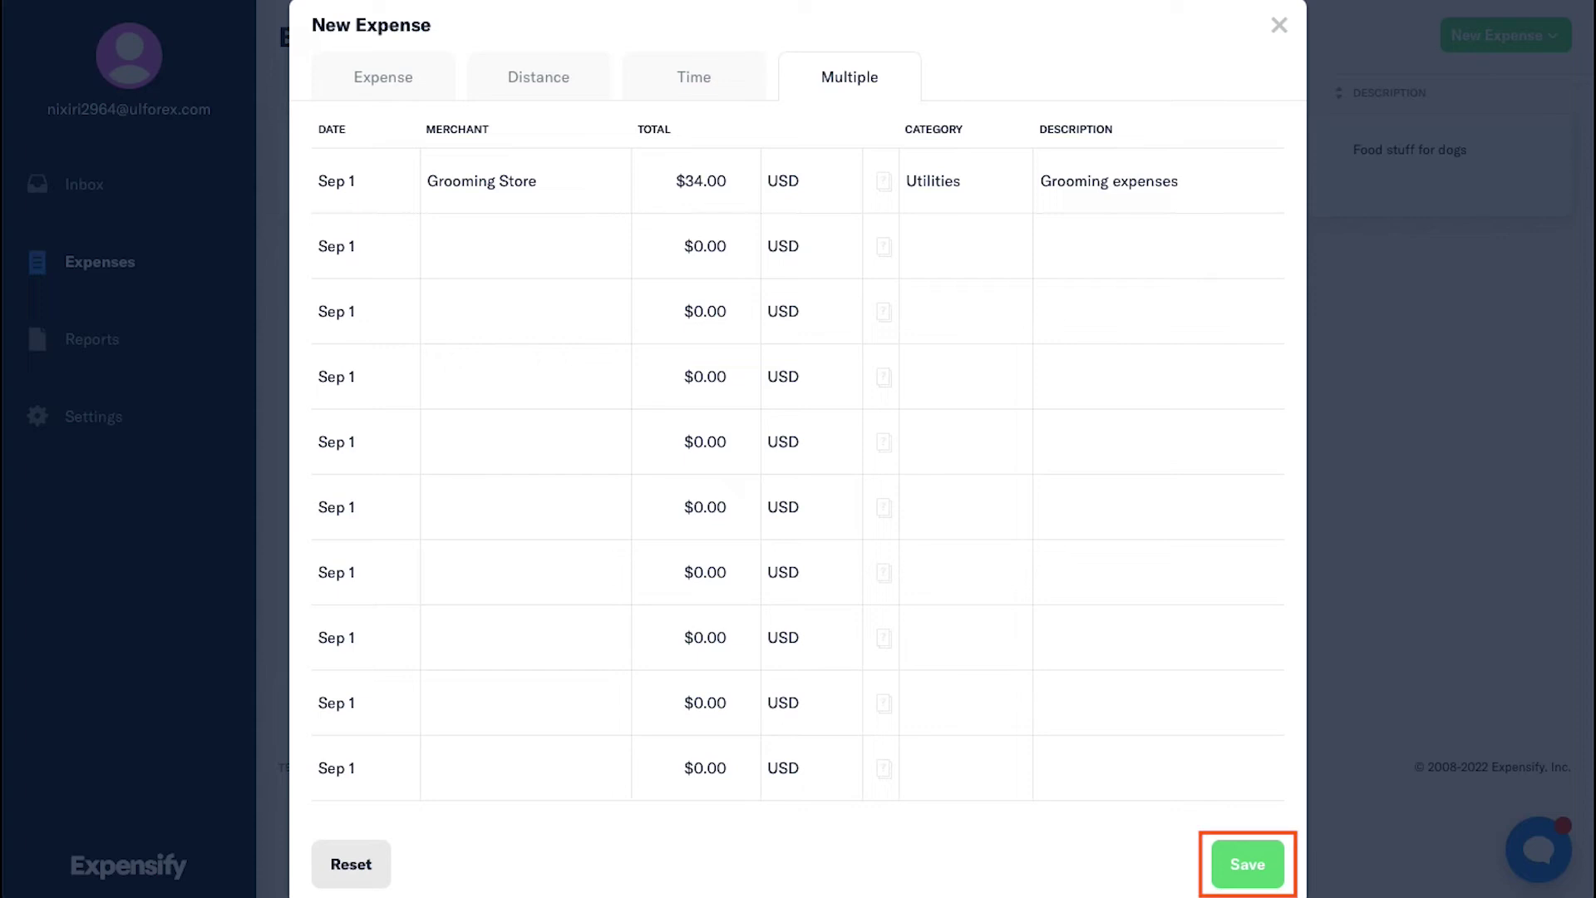
{"action": "left_click", "coordinate": [1247, 864]}
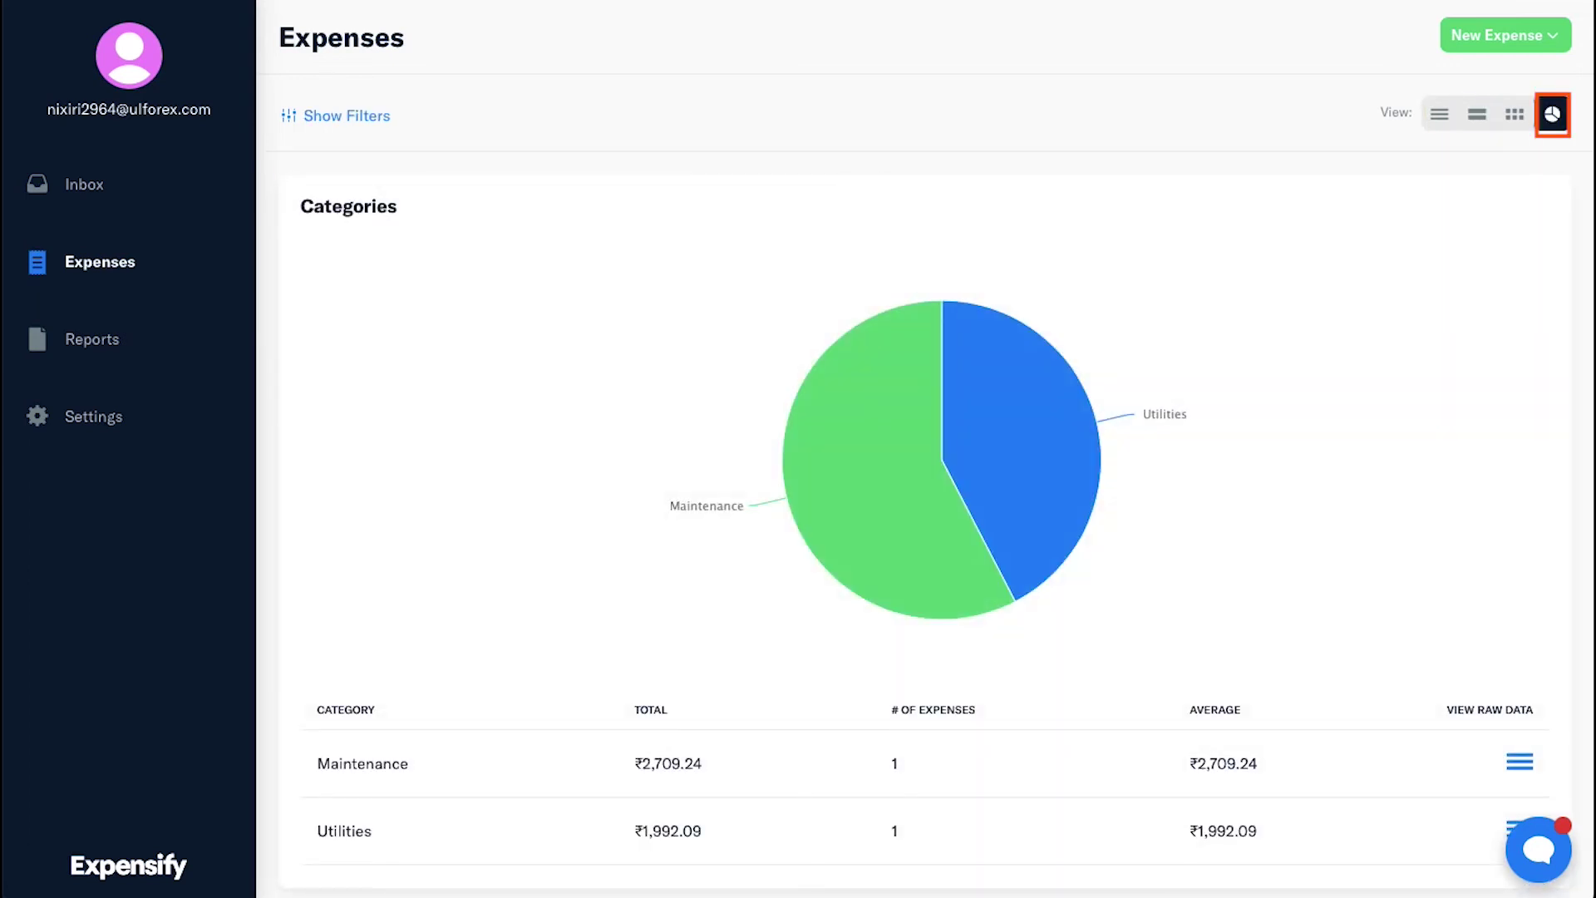
Switch back to list view, select the Grooming Store expense, and go to Reports
{"action": "left_click", "coordinate": [1477, 114]}
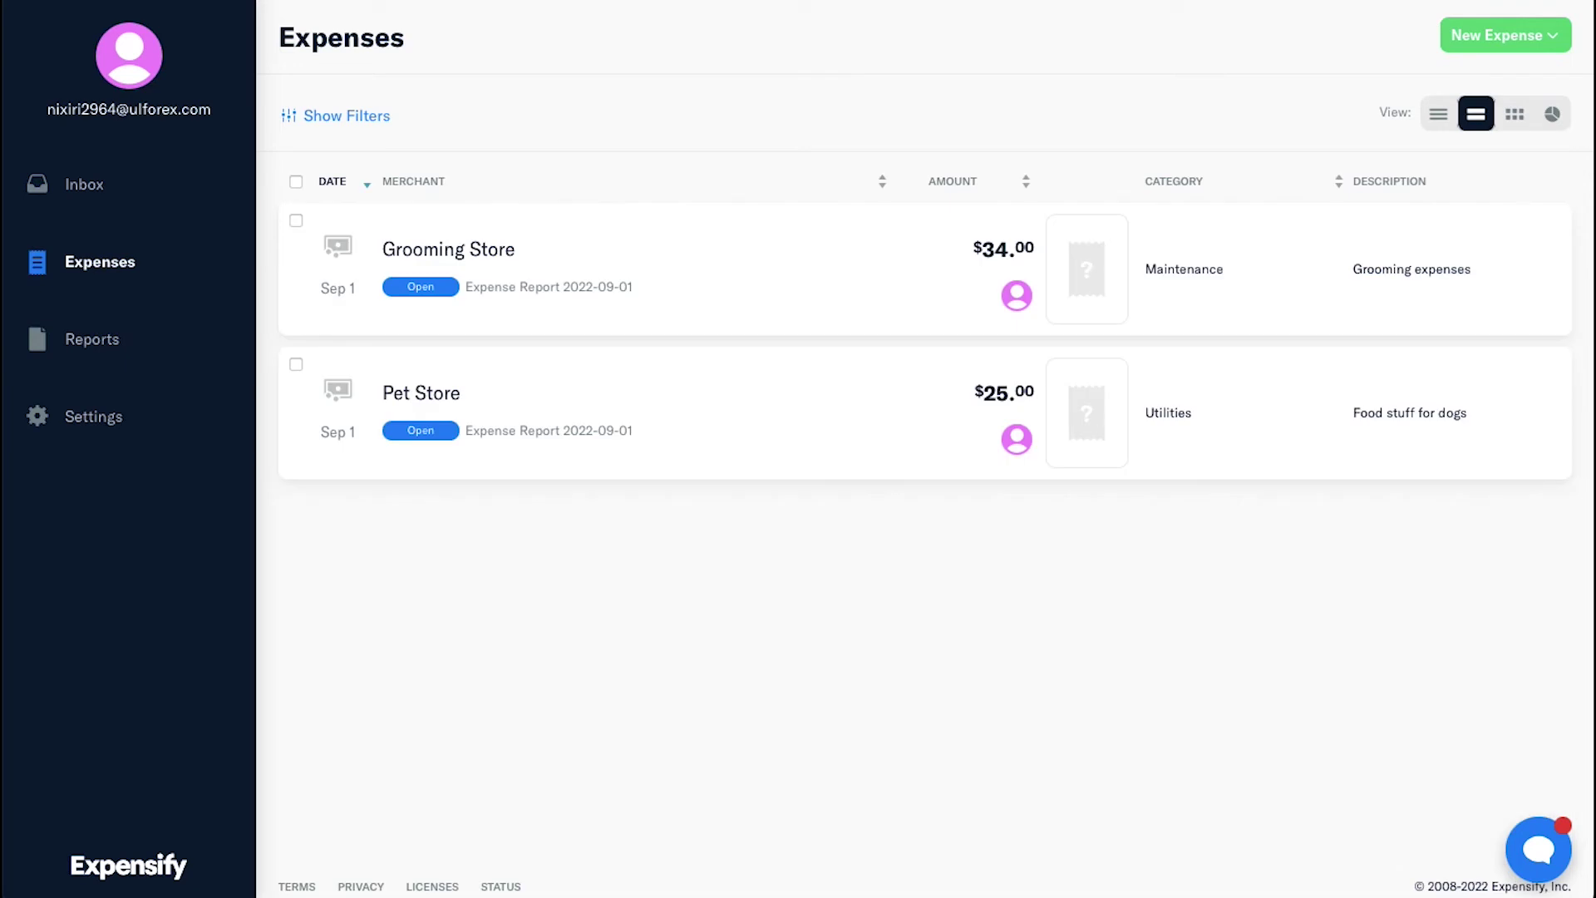
{"action": "left_click", "coordinate": [295, 220]}
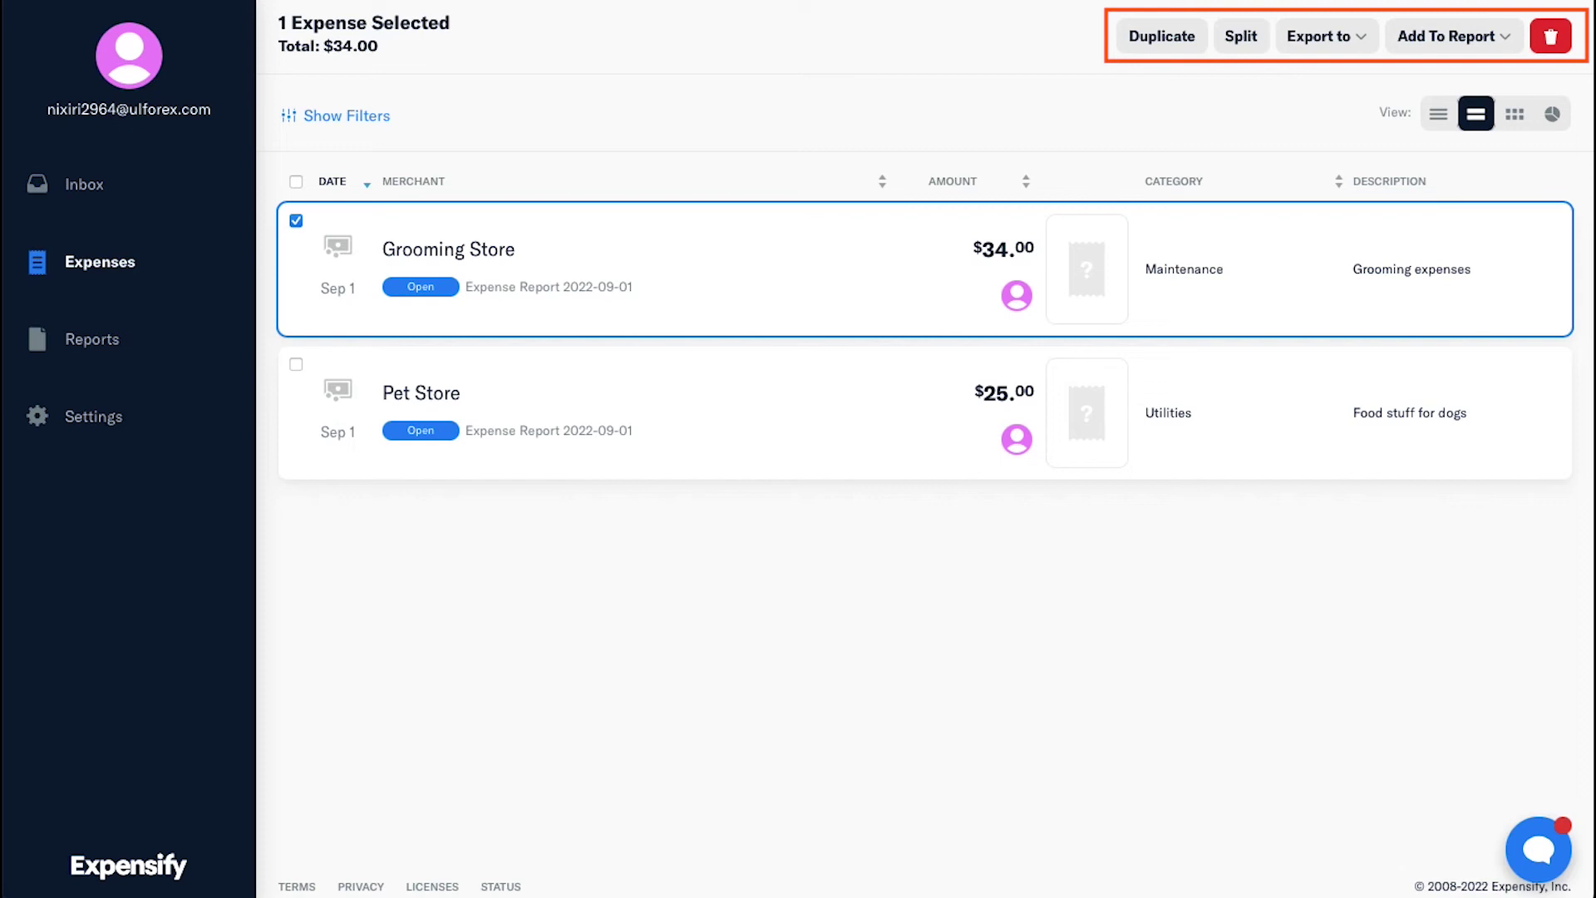
{"action": "left_click", "coordinate": [91, 338]}
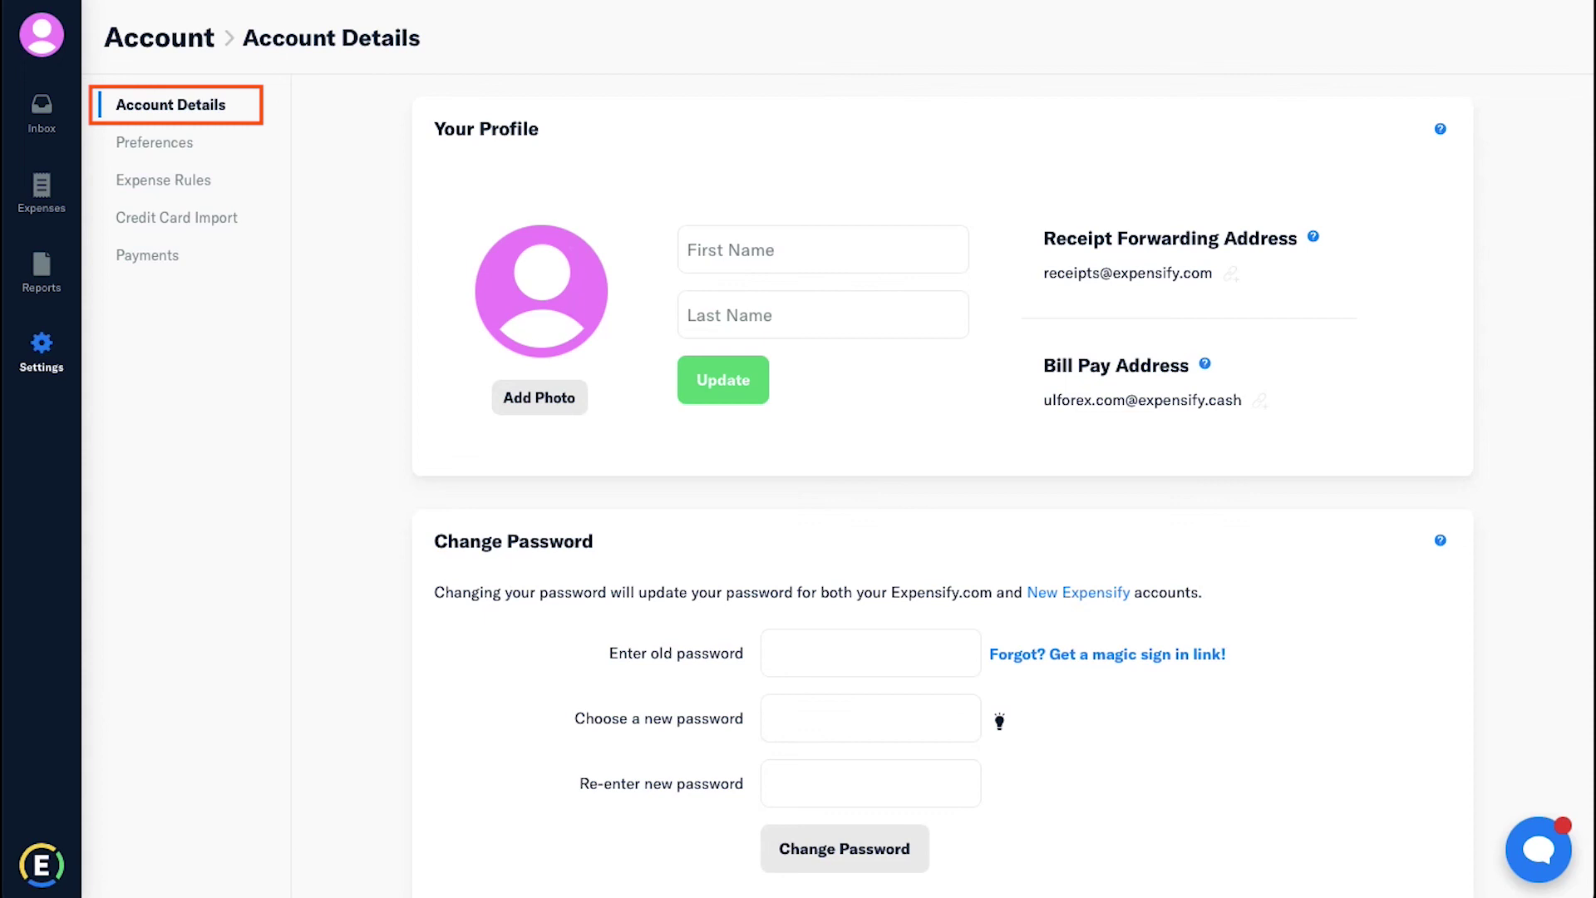
Show the Preferences settings with custom units and CSV export formats
{"action": "left_click", "coordinate": [157, 142]}
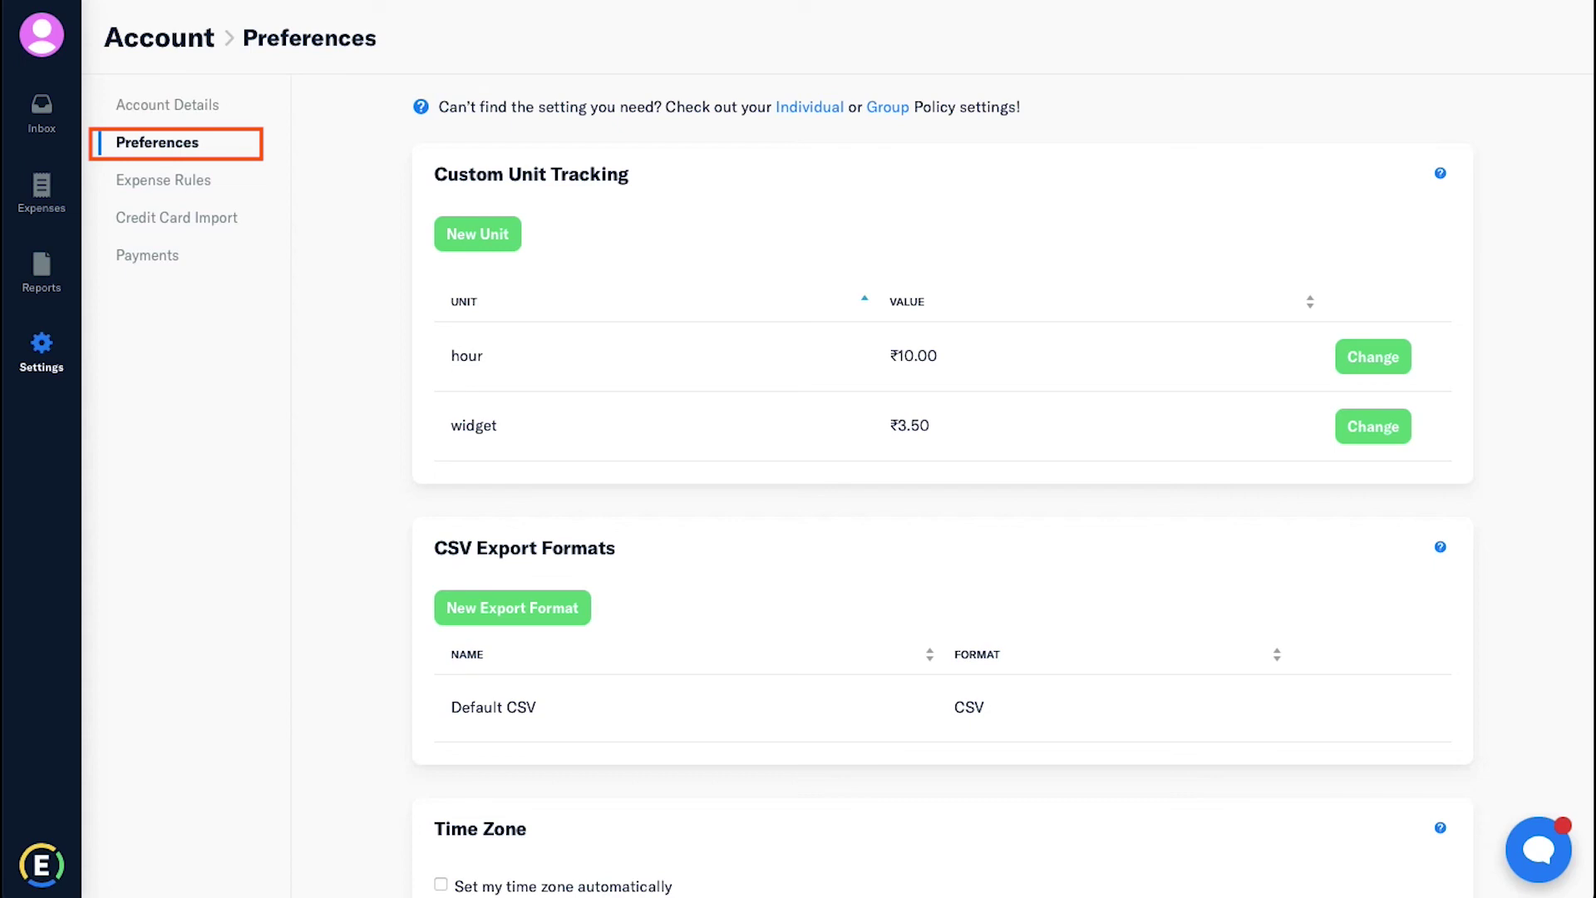
View the Expense Rules settings, then the Credit Card Import page
{"action": "left_click", "coordinate": [163, 180]}
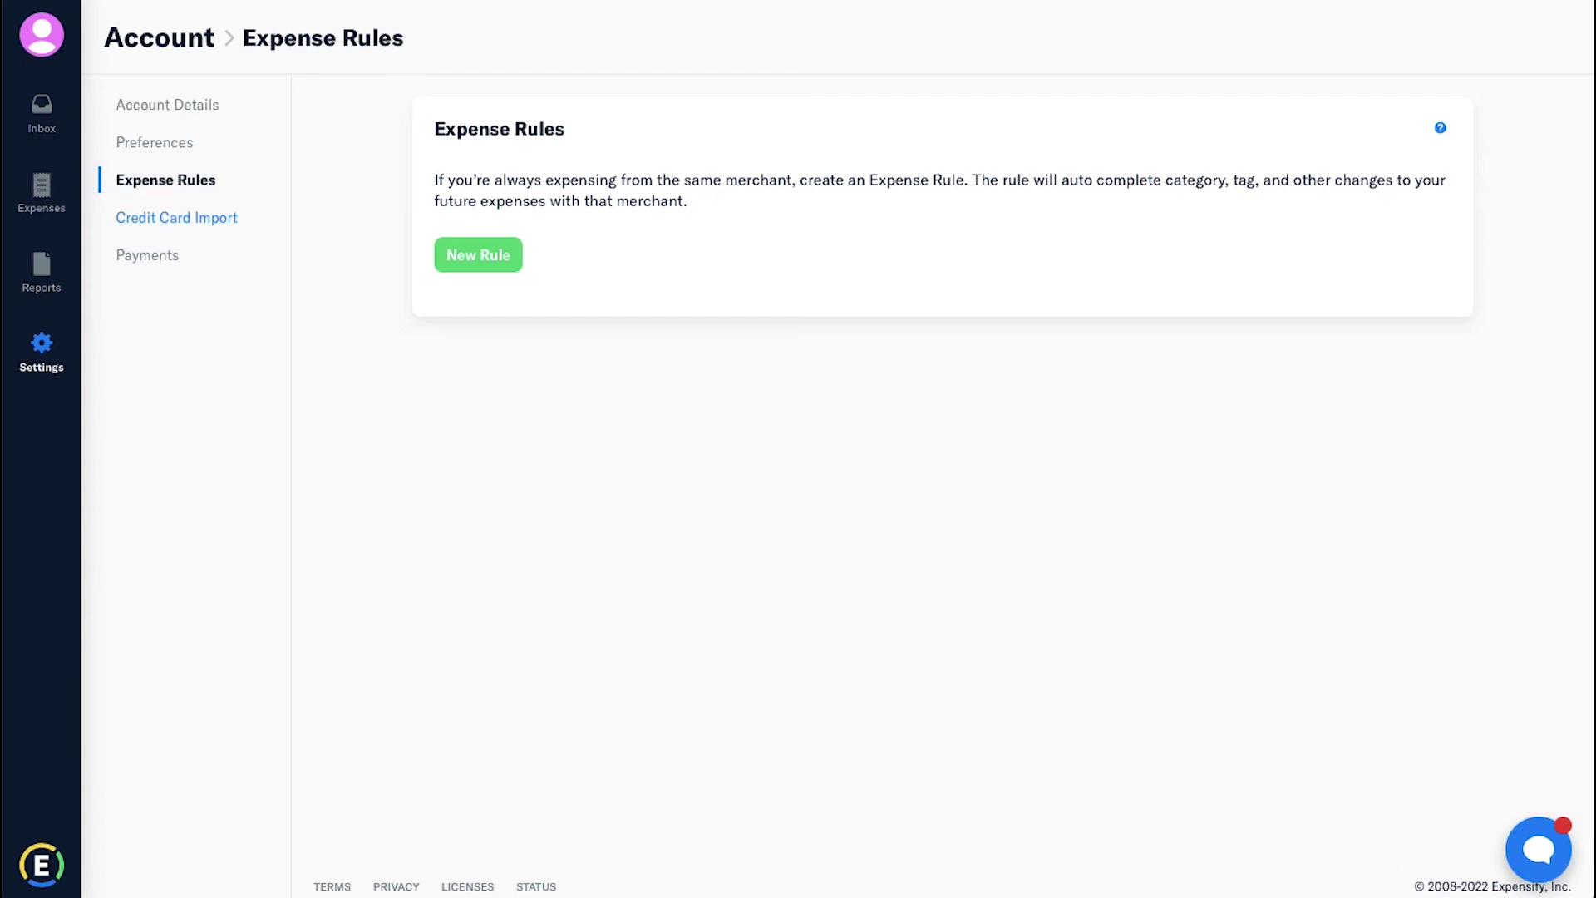
{"action": "left_click", "coordinate": [180, 217]}
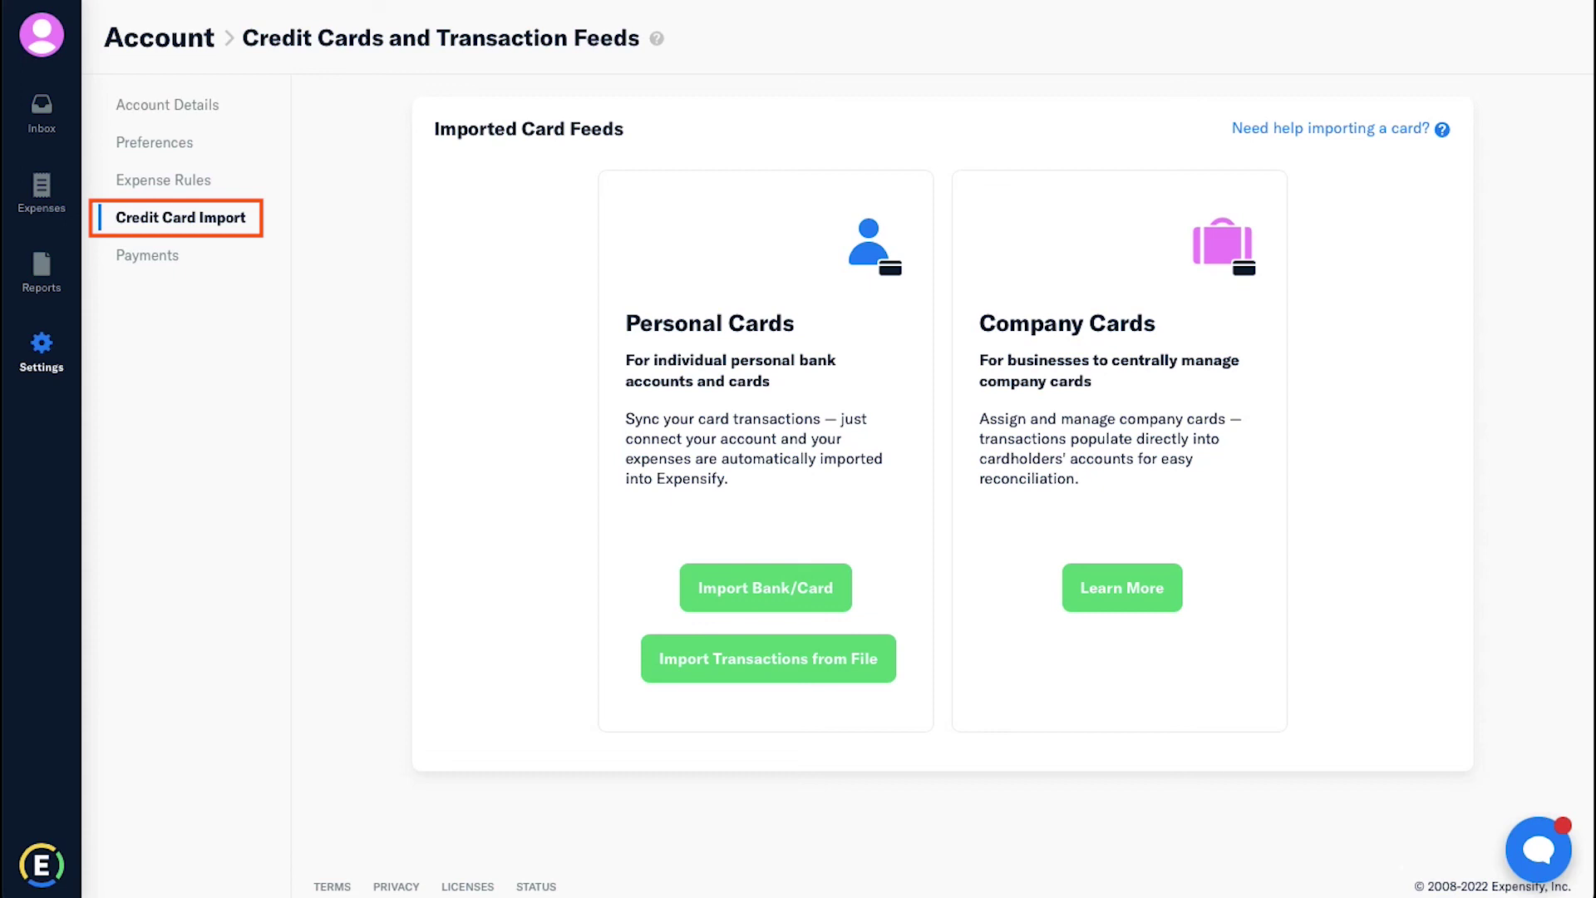
Show the Payments settings with bank account and PayPal.me options
{"action": "left_click", "coordinate": [147, 256]}
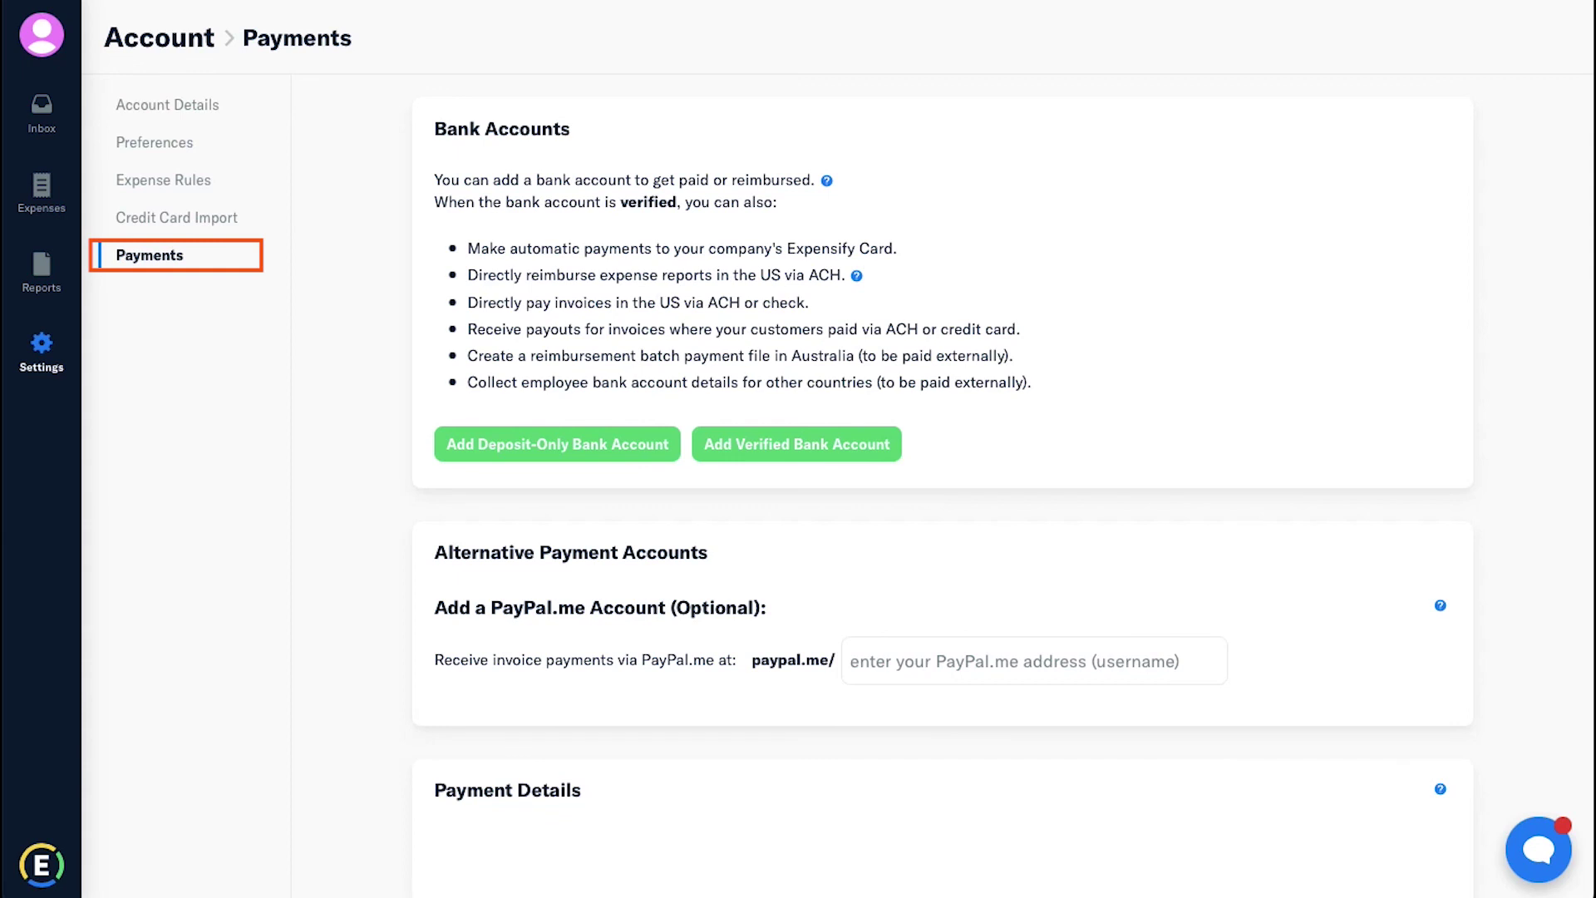